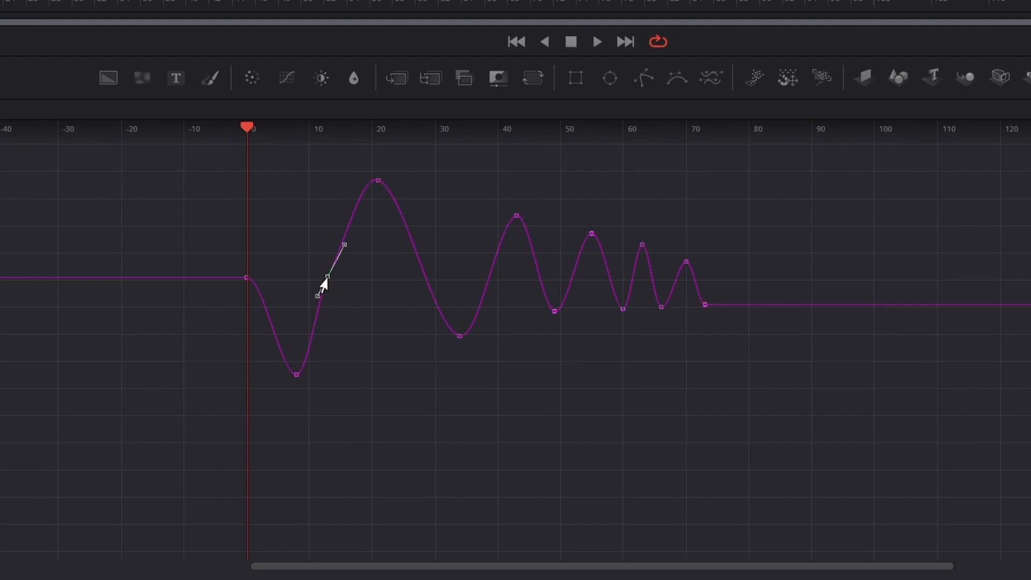
Move the selected spline keyframe near frame 13 slightly lower on the animation curve.
drag(322, 281, 318, 312)
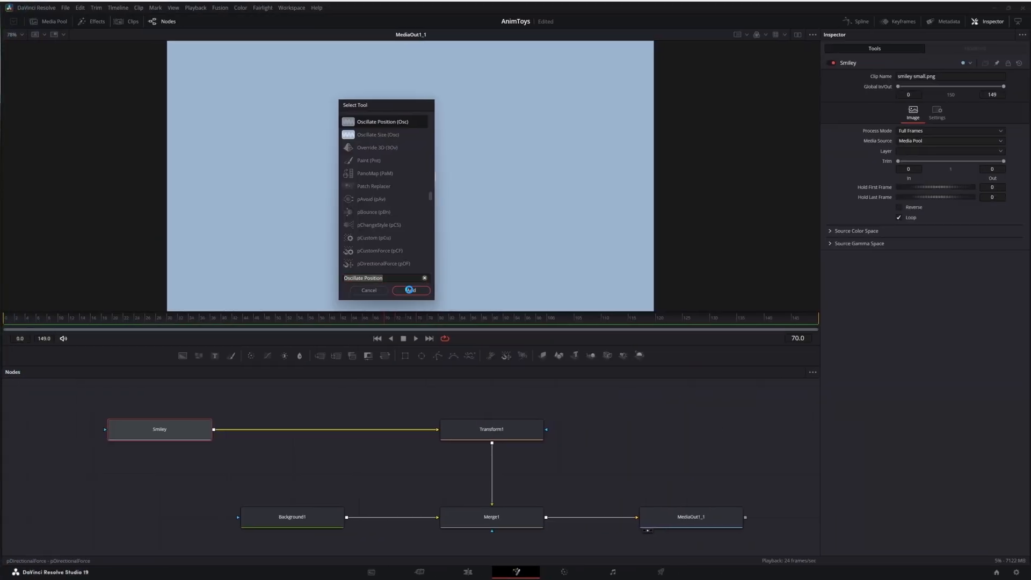
Add an Oscillate Position tool between the Smiley and Transform1 nodes and play the animation.
click(409, 290)
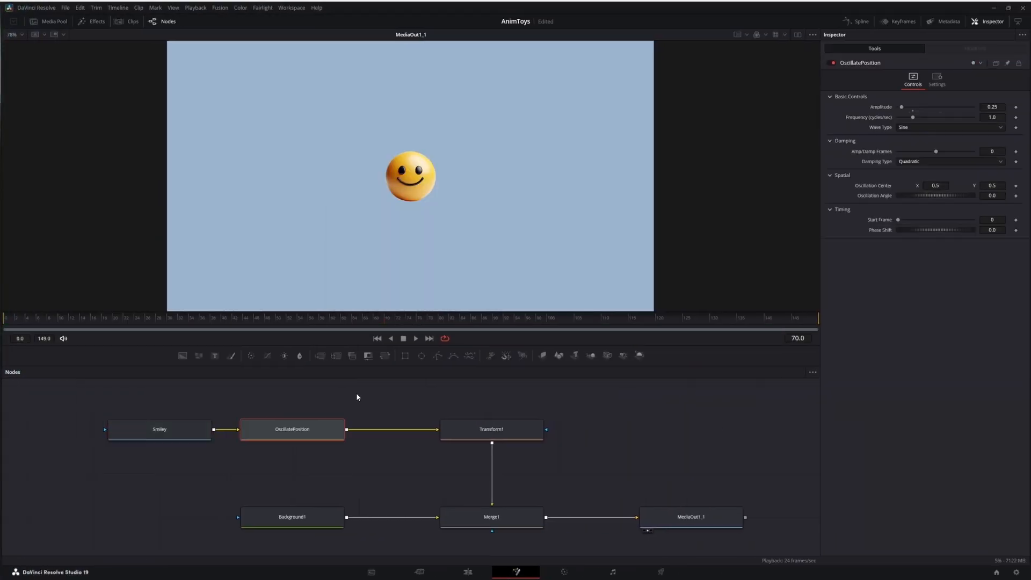
click(416, 339)
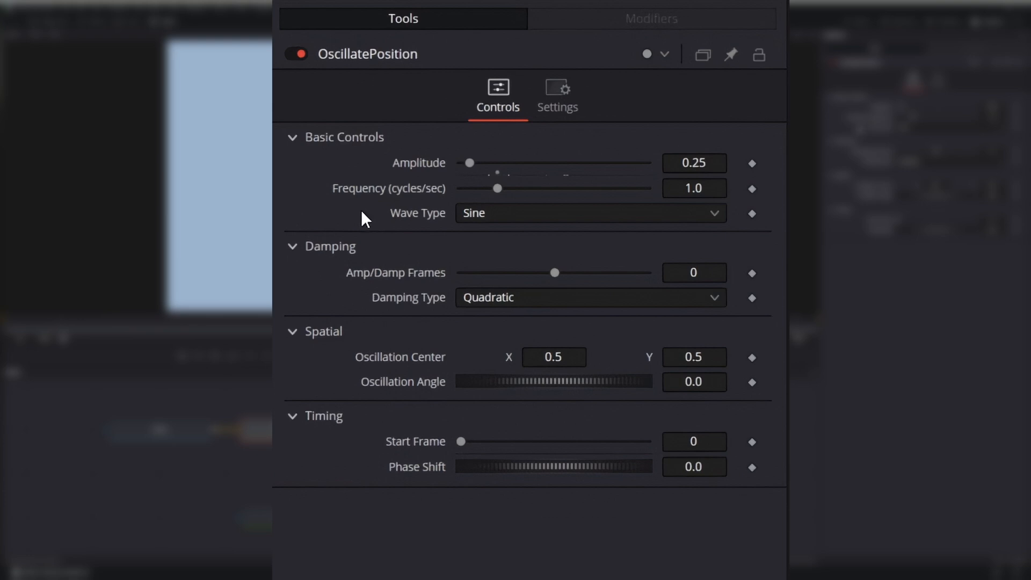
Increase the OscillatePosition node's amplitude and set it to exactly 4.
drag(498, 163, 541, 164)
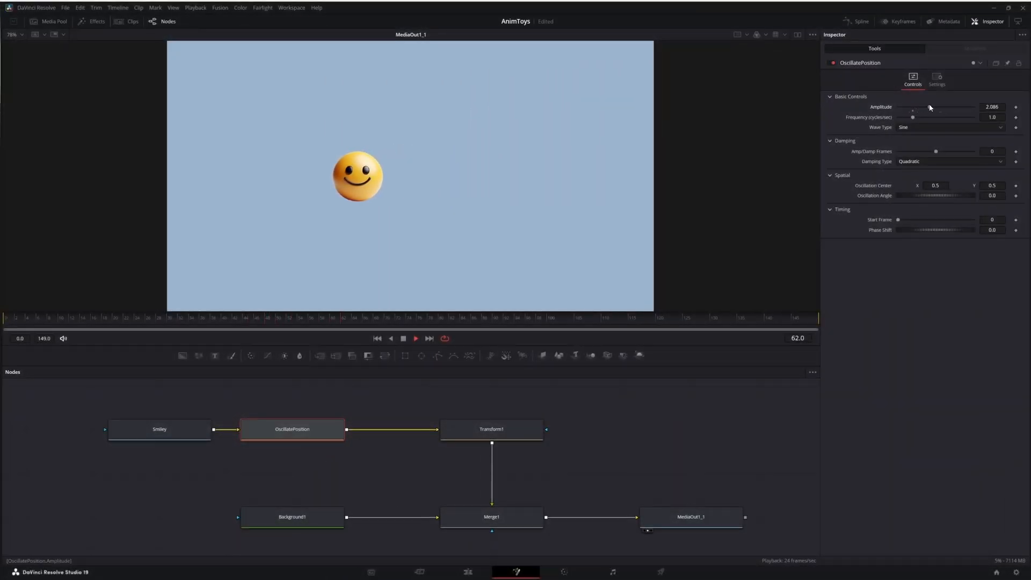
click(987, 107)
text(4)
key(Tab)
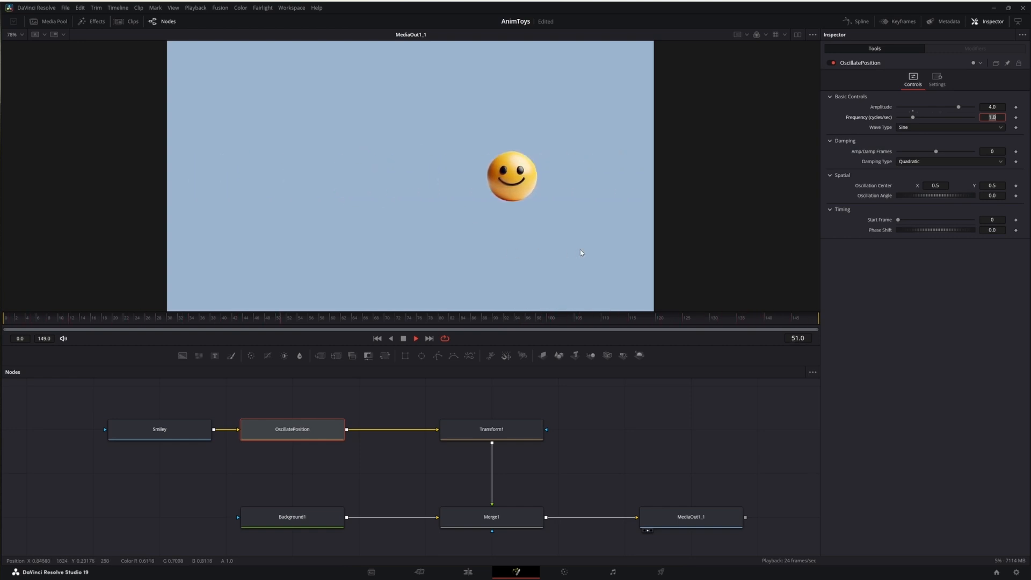
Set the OscillatePosition node's amplitude to 1.
double_click(990, 106)
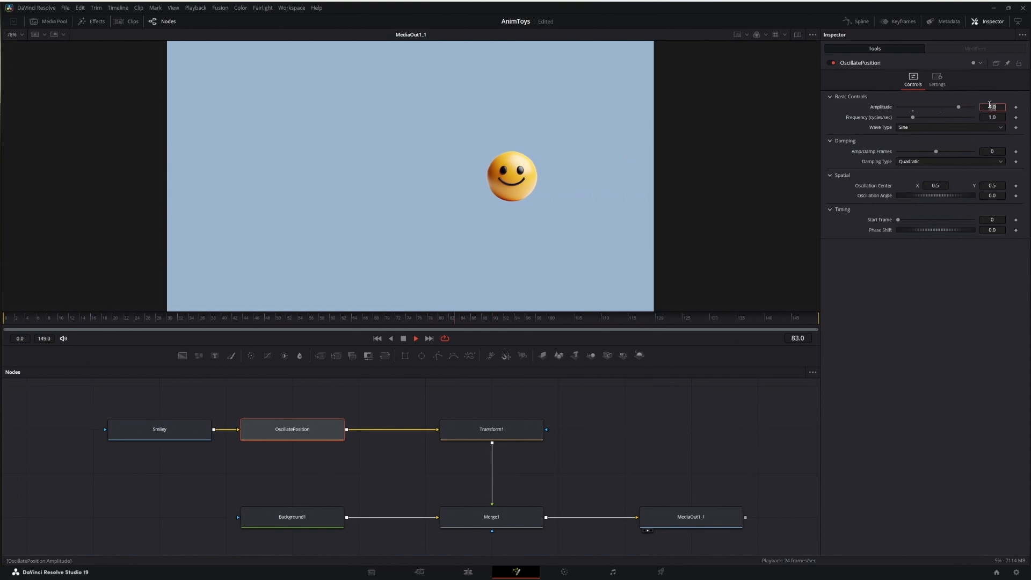
text(1)
key(Tab)
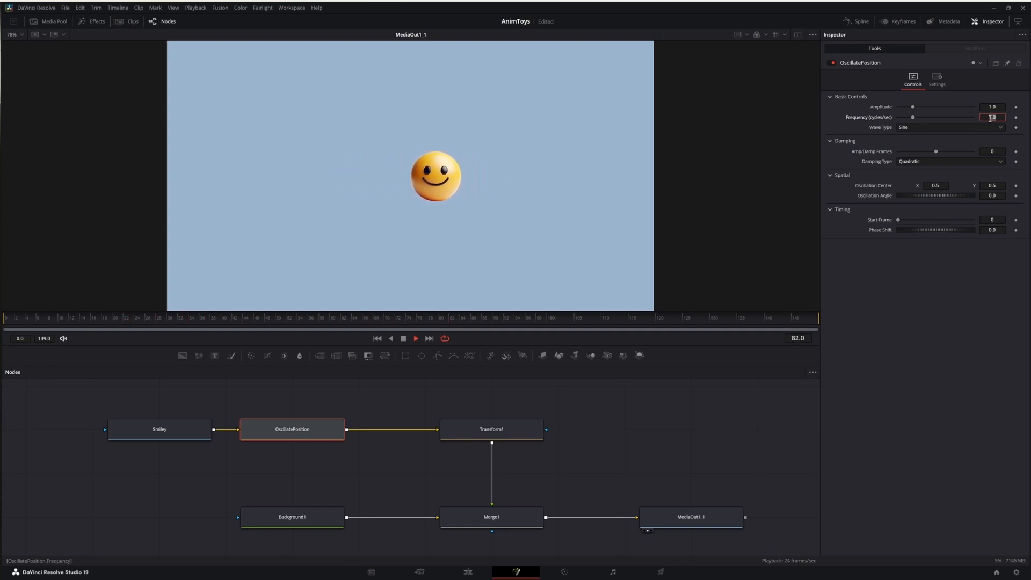
Set the oscillation frequency to 2 cycles per second and pick a wave type for the OscillatePosition node.
key(Return)
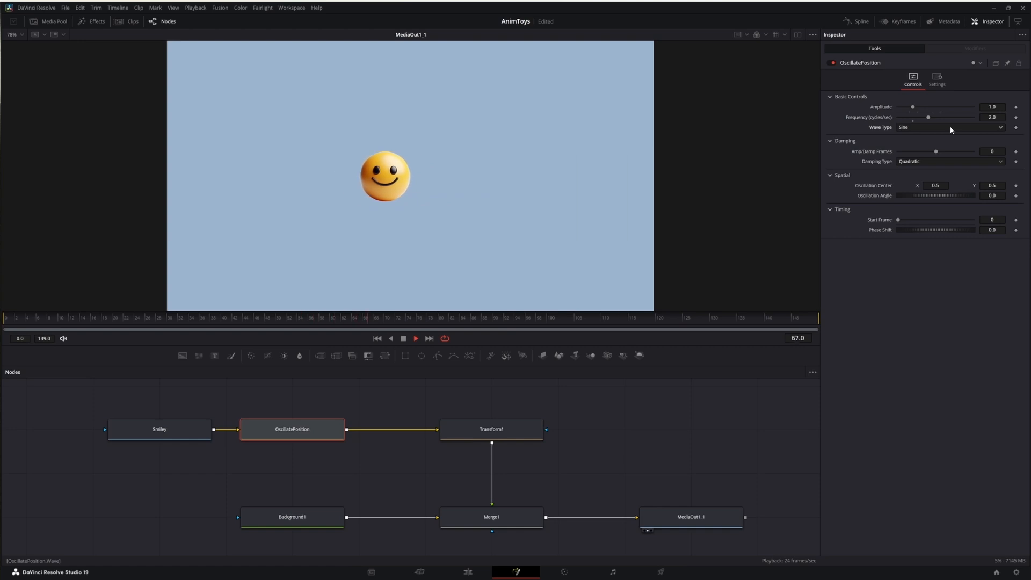
click(951, 129)
click(940, 147)
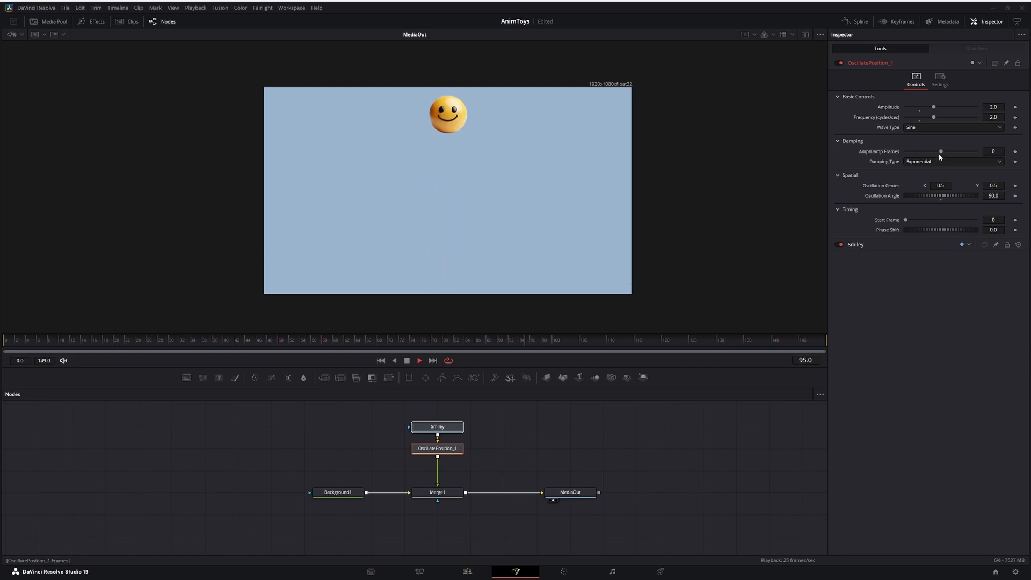
Set the Amp/Damp Frames of the OscillatePosition_1 node to 100.
drag(941, 152, 958, 153)
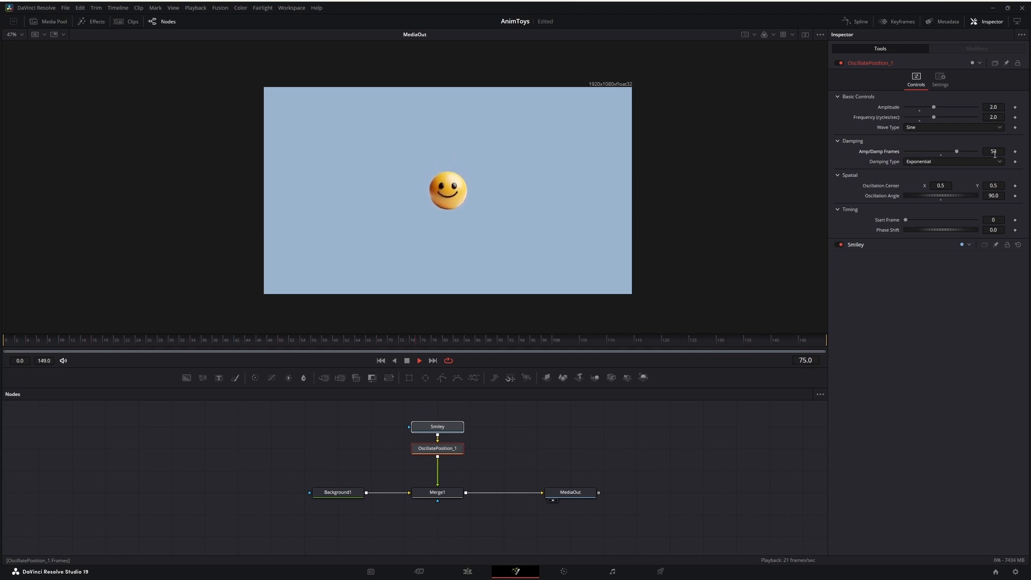
key(Tab)
Set the OscillatePosition_1 node's amplitude to 3 and its Amp/Damp Frames to a negative value.
click(995, 107)
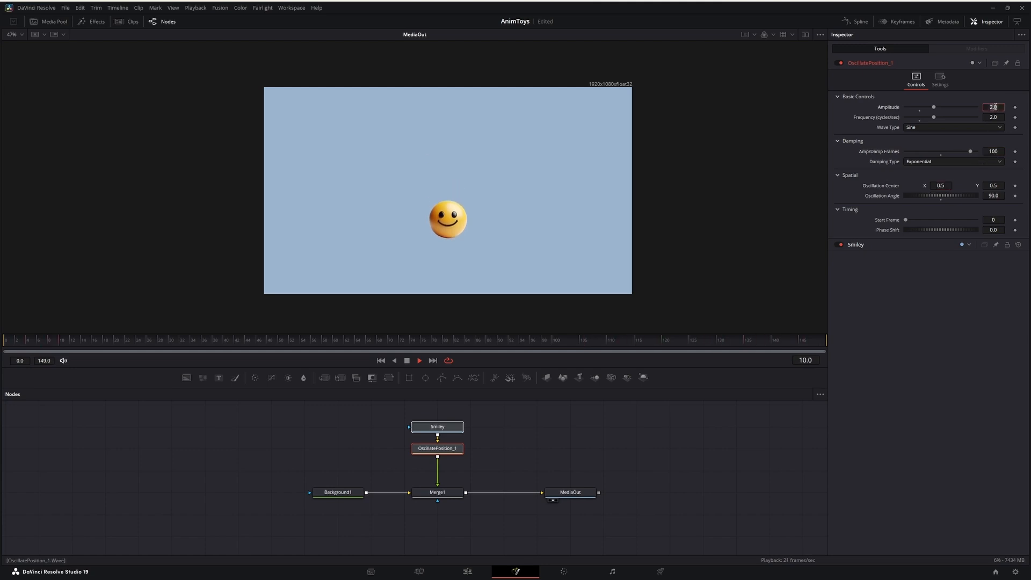
text(3)
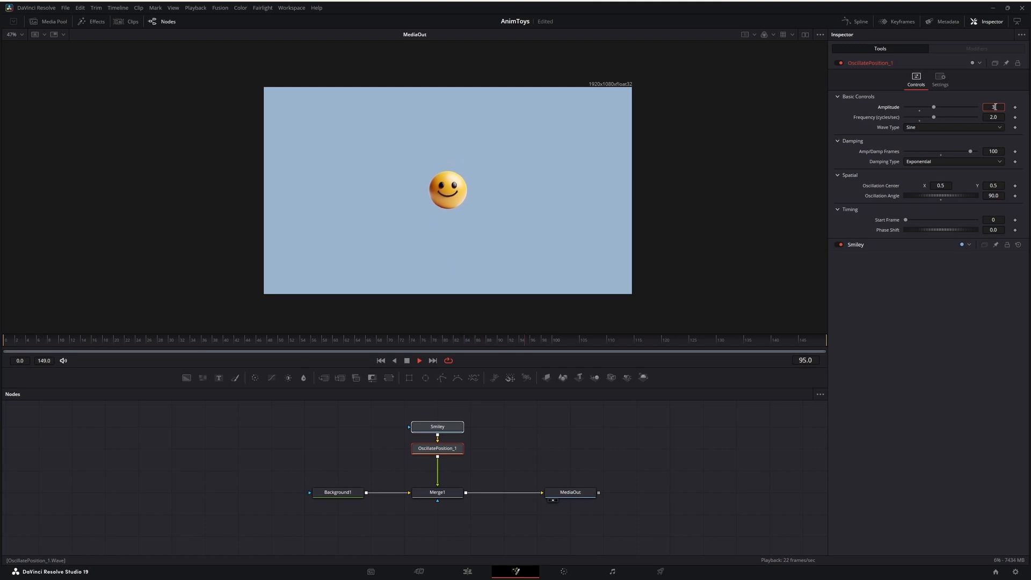
key(Tab)
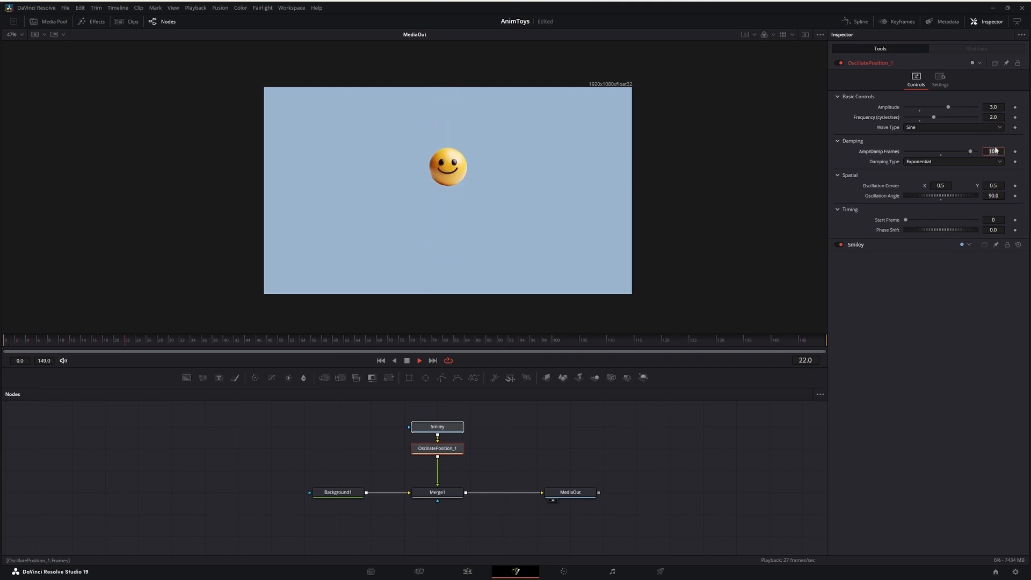
key(Tab)
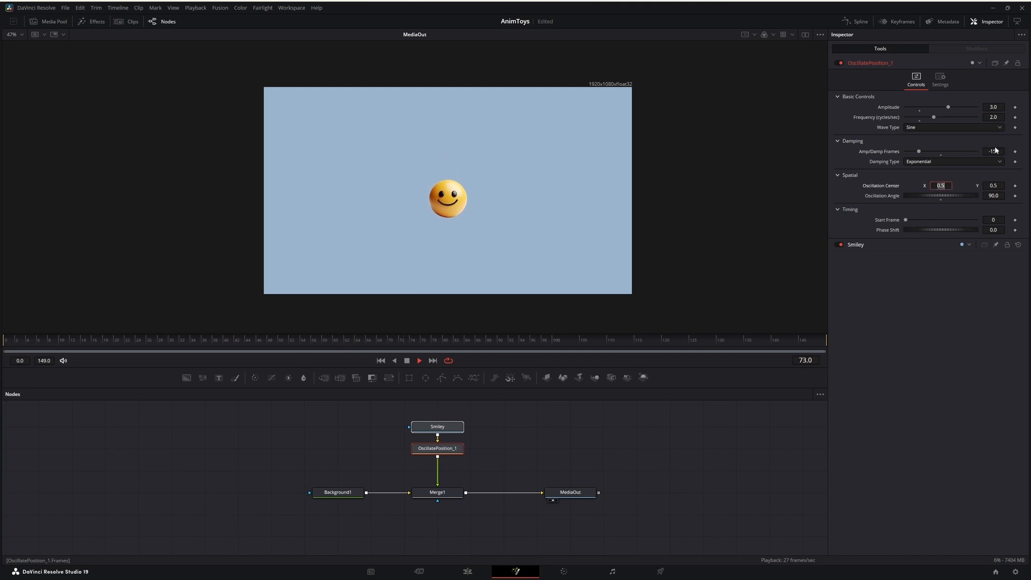
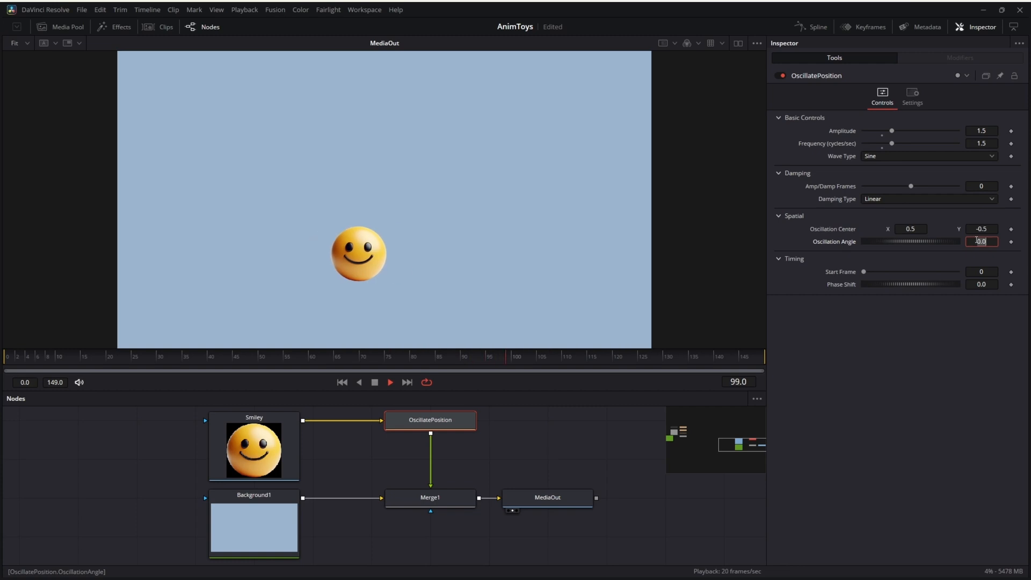
Set the OscillatePosition node's Oscillation Angle to 45 and its Start Frame to 30.
key(Tab)
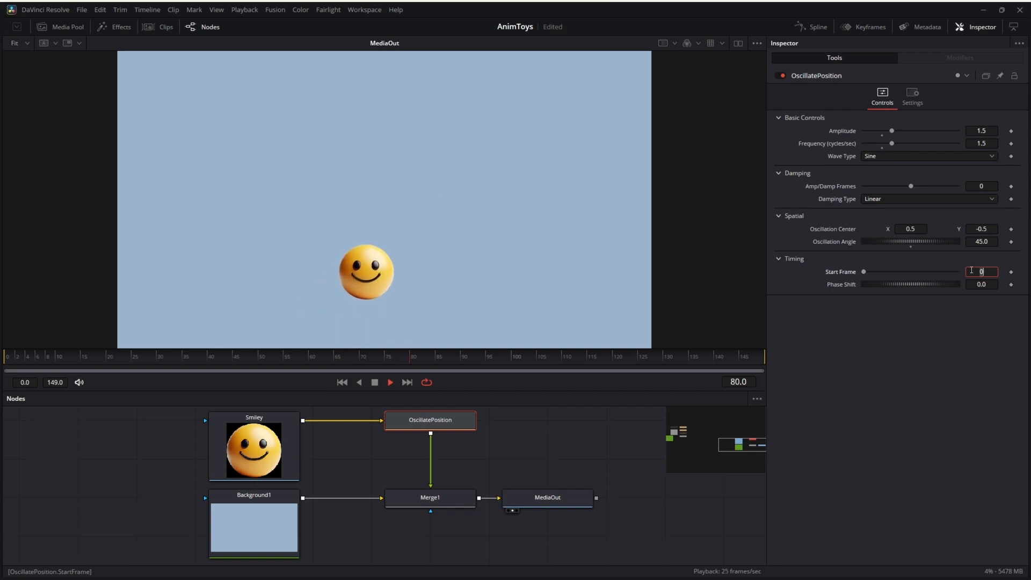
text(30)
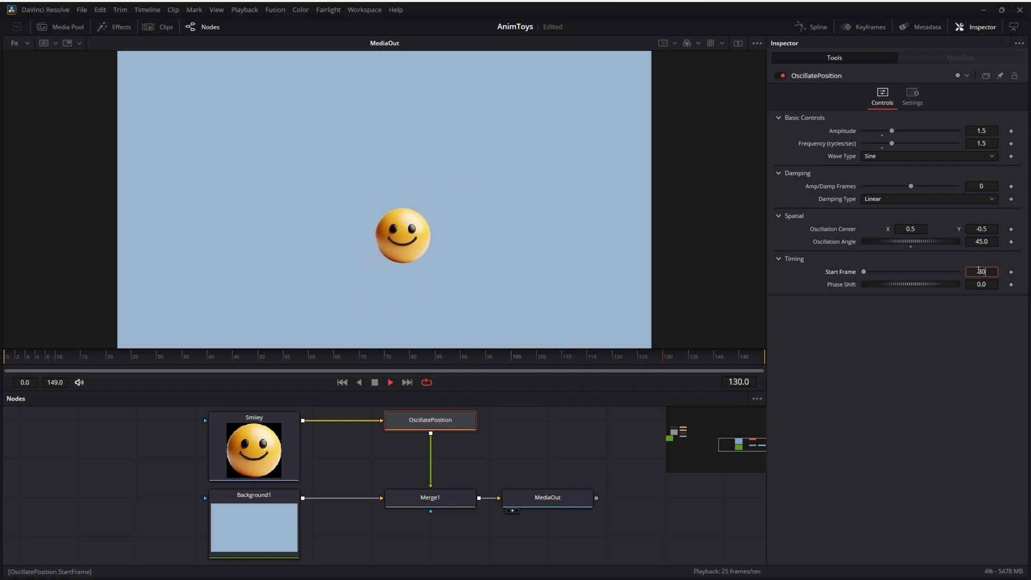
key(Tab)
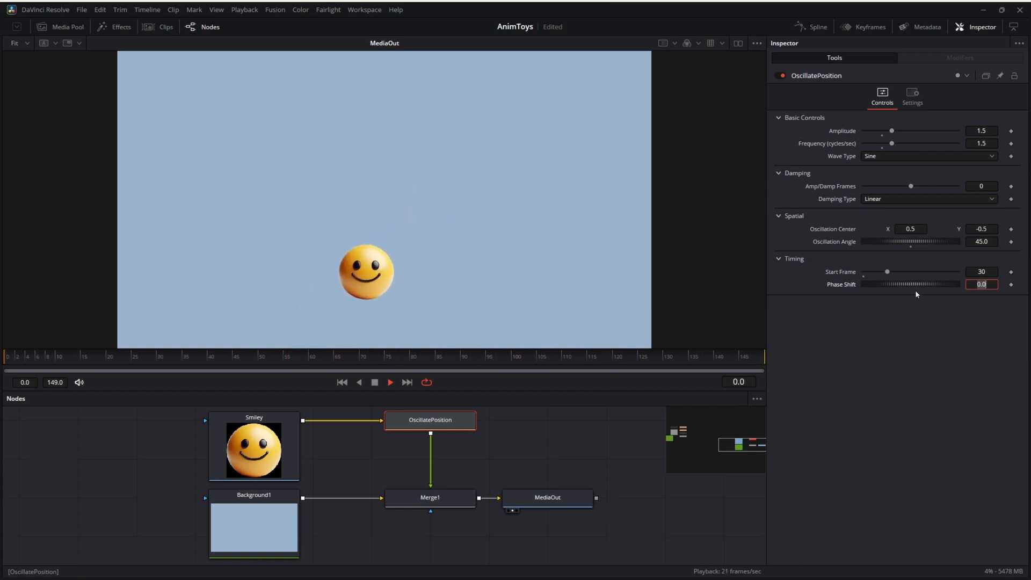
Change the OscillatePosition node's wave type to Bounce with an Oscillation Angle of 90, and save the project.
click(933, 156)
click(915, 191)
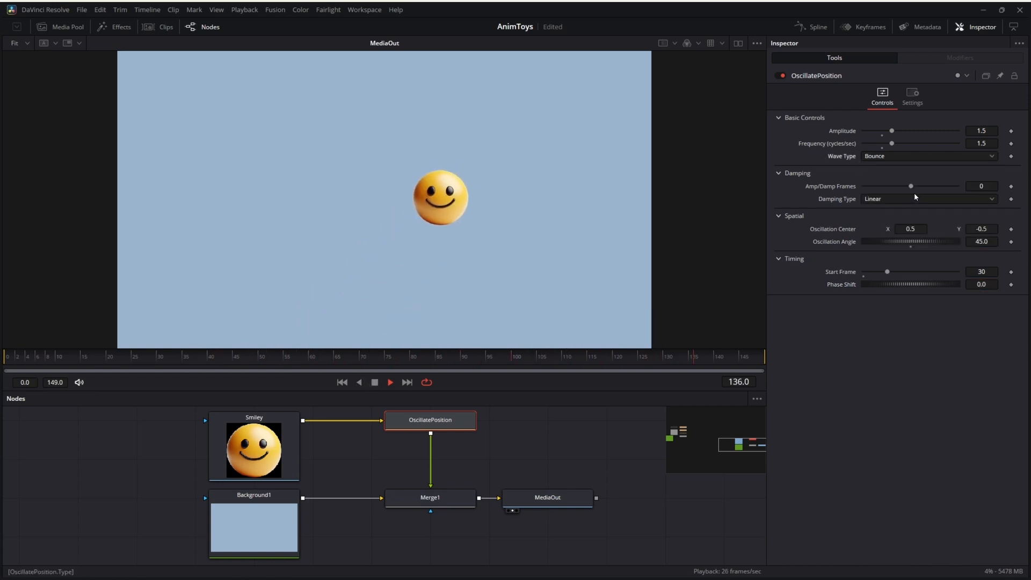
click(982, 240)
text(90)
key(Tab)
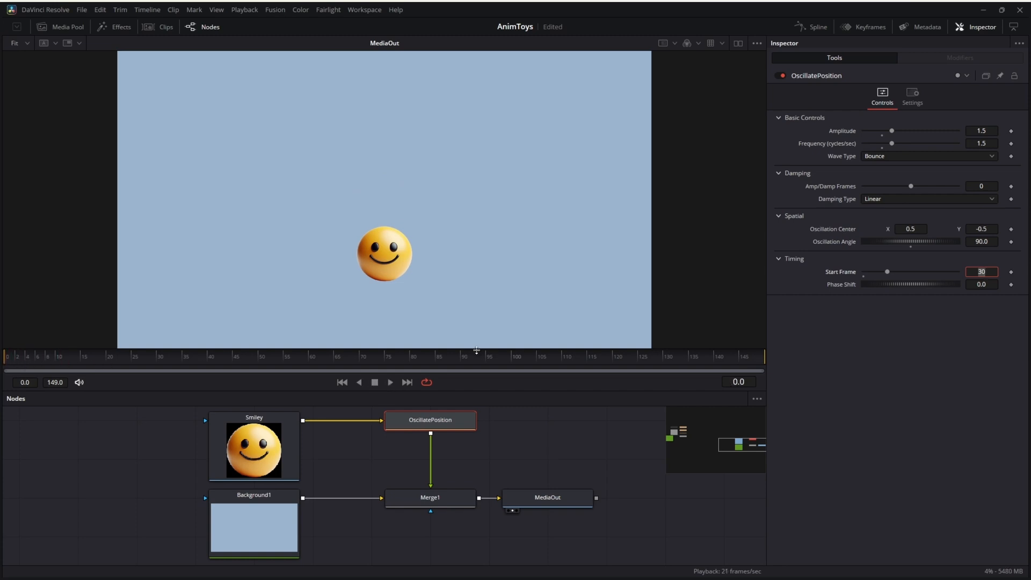
key(ctrl+s)
Preview the bounce animation, return to frame 2, and set the OscillatePosition node's Phase Shift to 270.
click(390, 382)
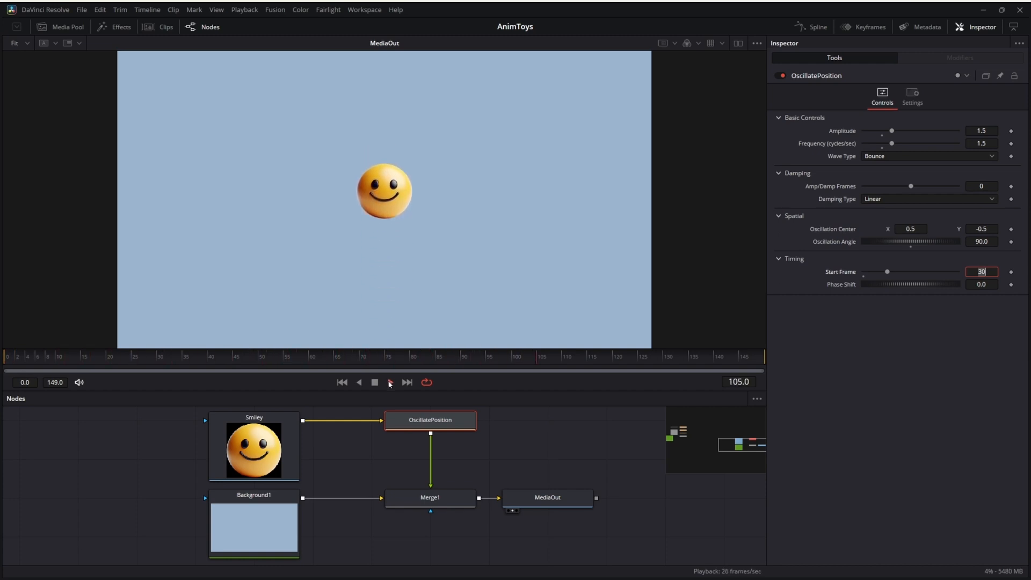
click(374, 384)
click(17, 361)
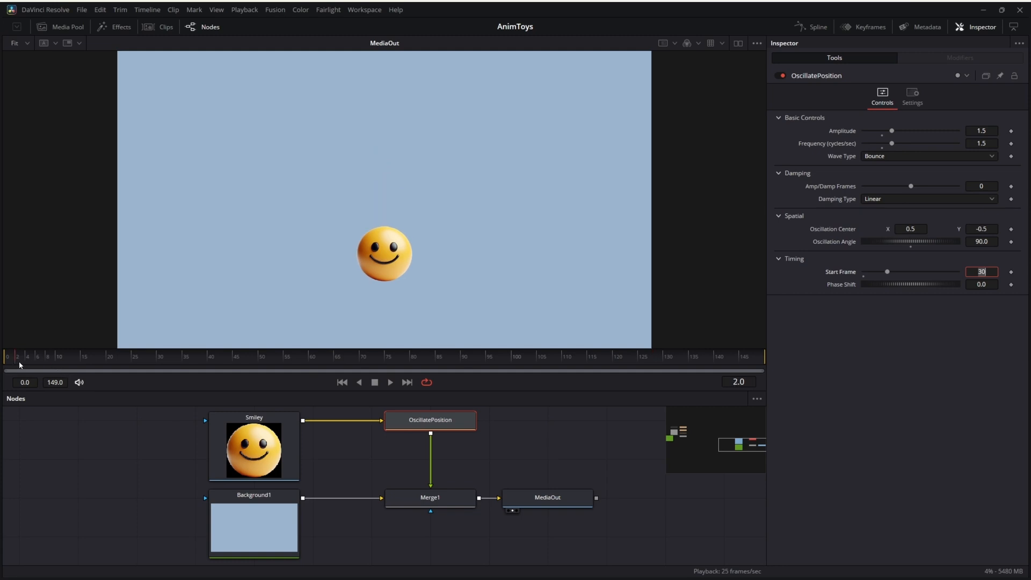
click(975, 284)
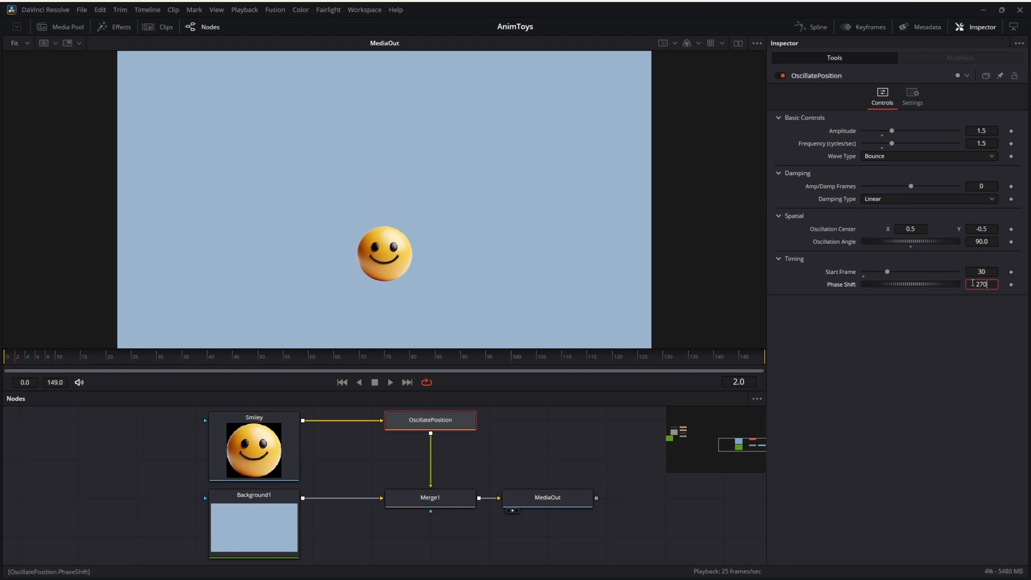
key(Tab)
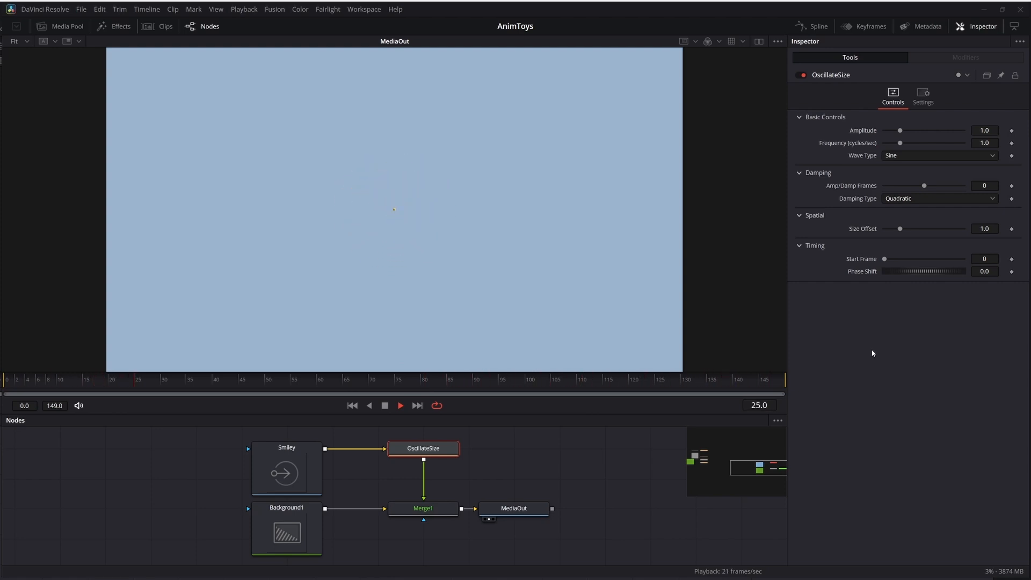
Set the OscillateSize node's wave type to Bounce and try a Size Offset of about 2.3 before resetting it to 1.
click(924, 156)
click(921, 191)
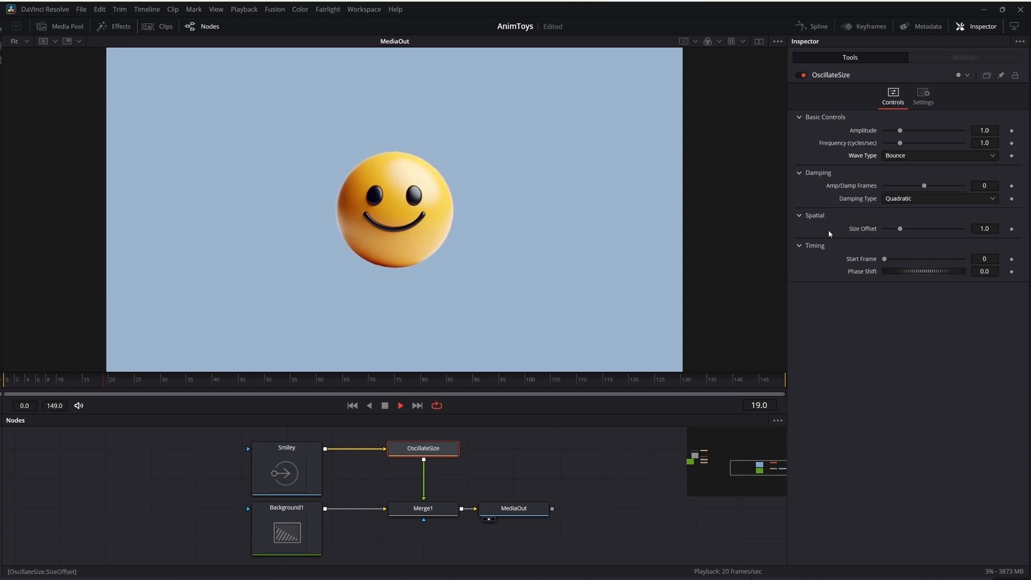
drag(900, 229, 924, 230)
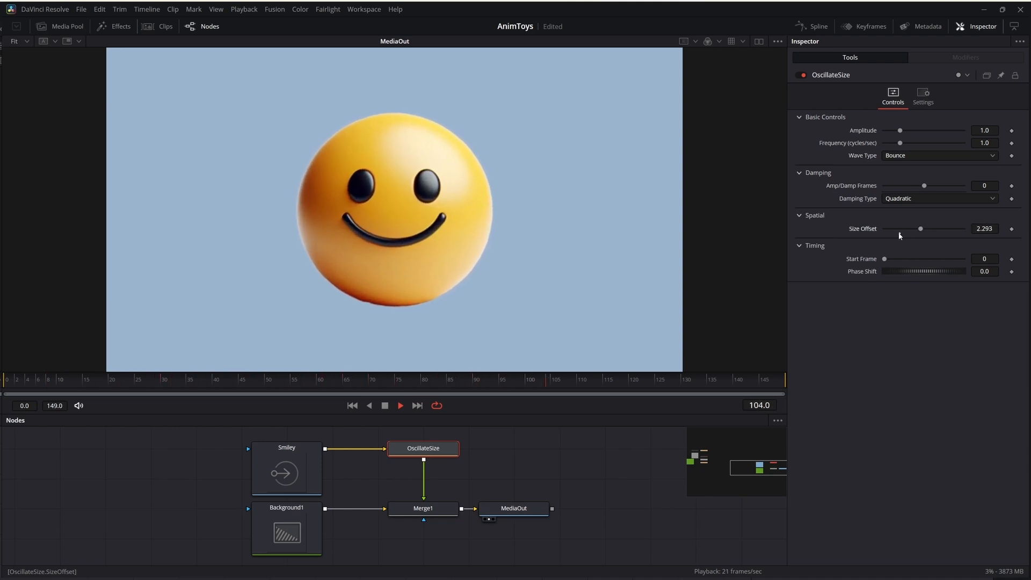
click(900, 233)
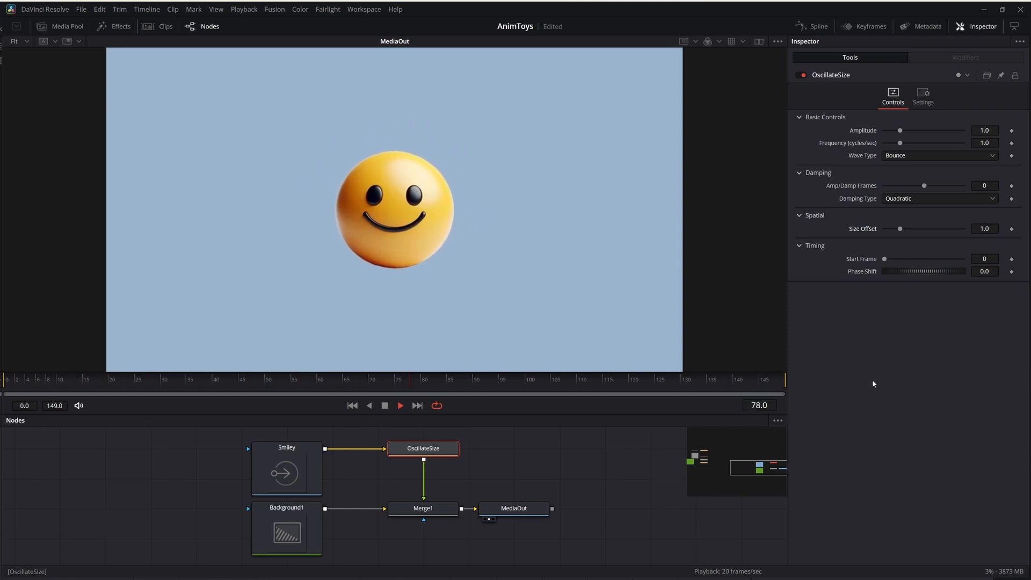
Try the Sine wave type on the OscillateSize node and switch it to Square.
click(956, 155)
click(937, 171)
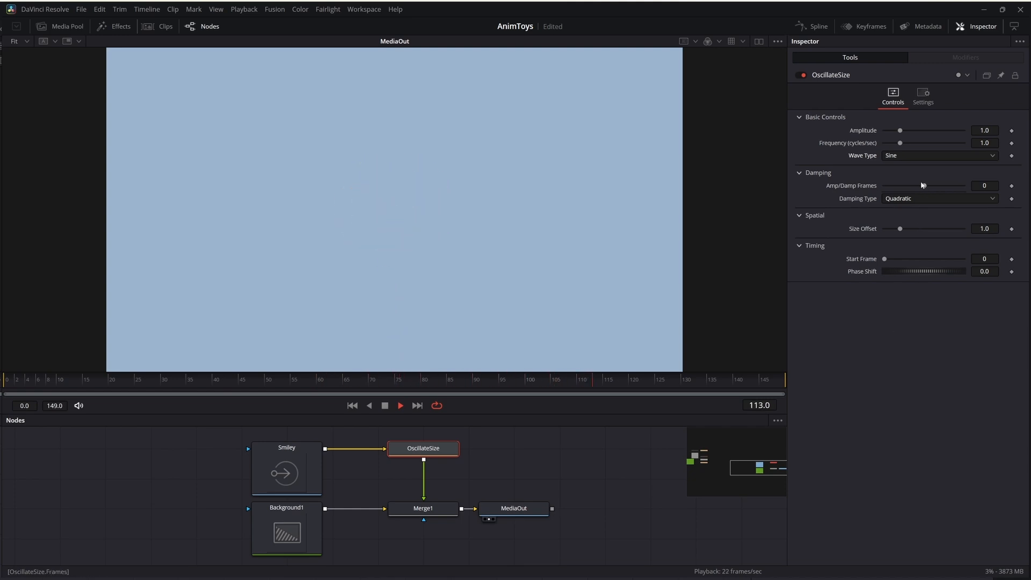
click(923, 155)
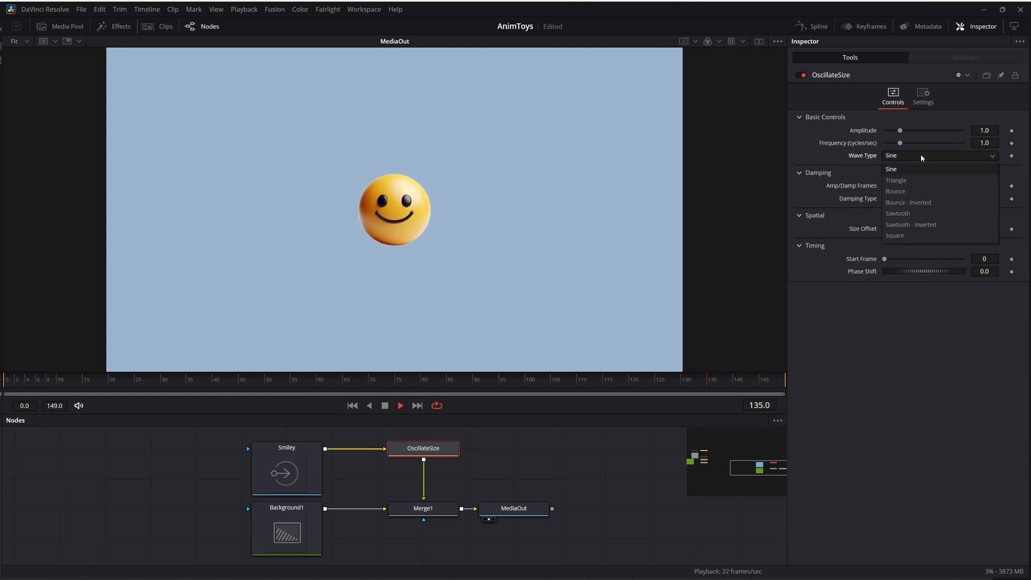
click(910, 235)
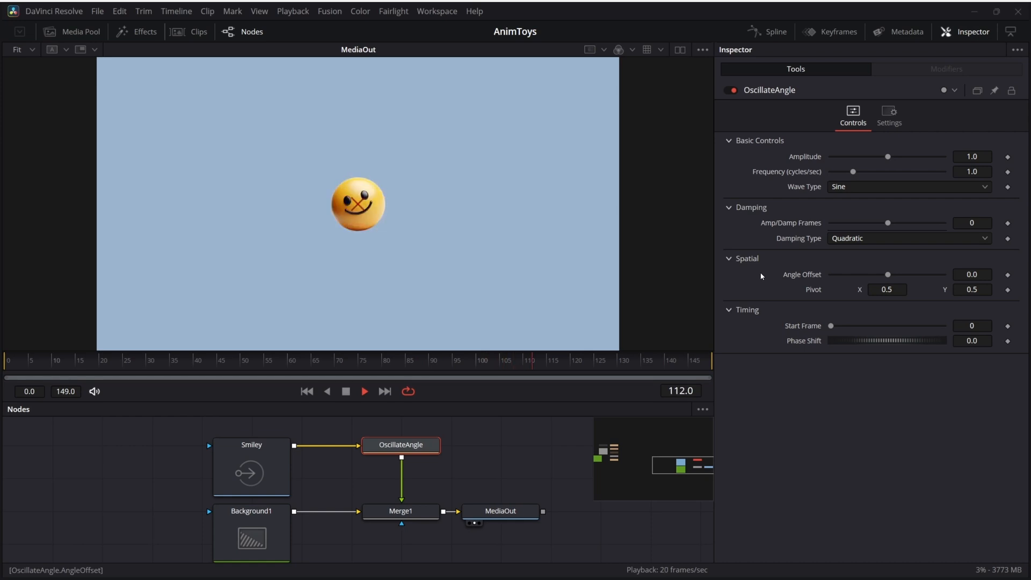
Raise the OscillateAngle node's Angle Offset to about 124 and set its Amplitude to 0.25.
drag(889, 275, 907, 275)
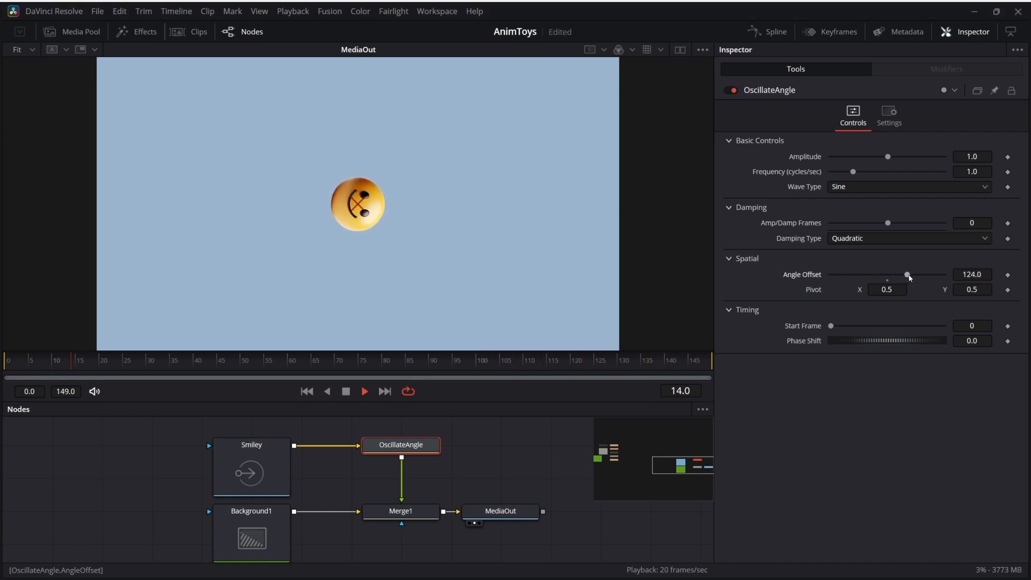
double_click(973, 156)
text(.25)
key(Tab)
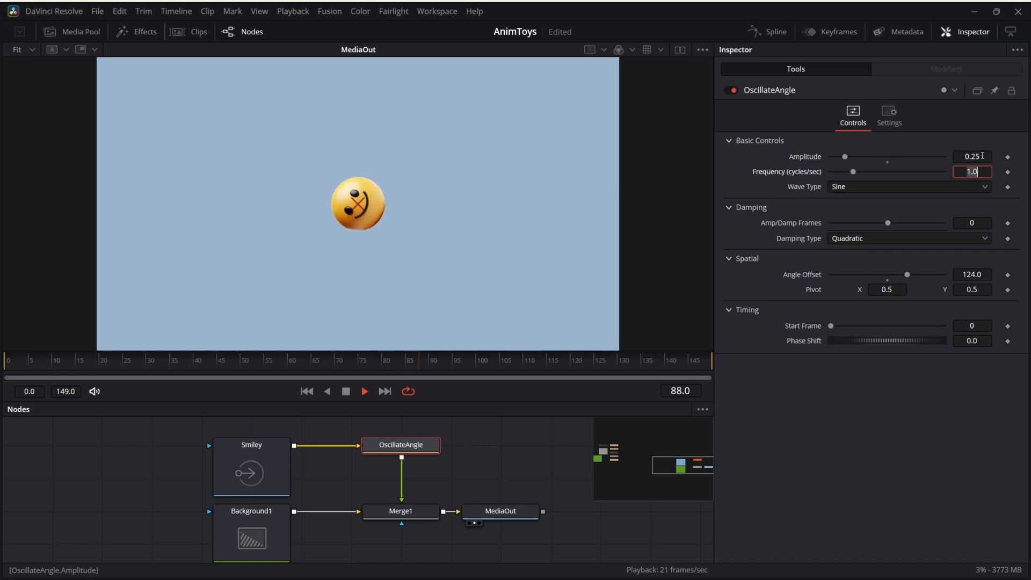
Try an Angle Offset of about -107 on the OscillateAngle node, reset it to 0, and set the Pivot Y to 0.
drag(908, 276, 873, 274)
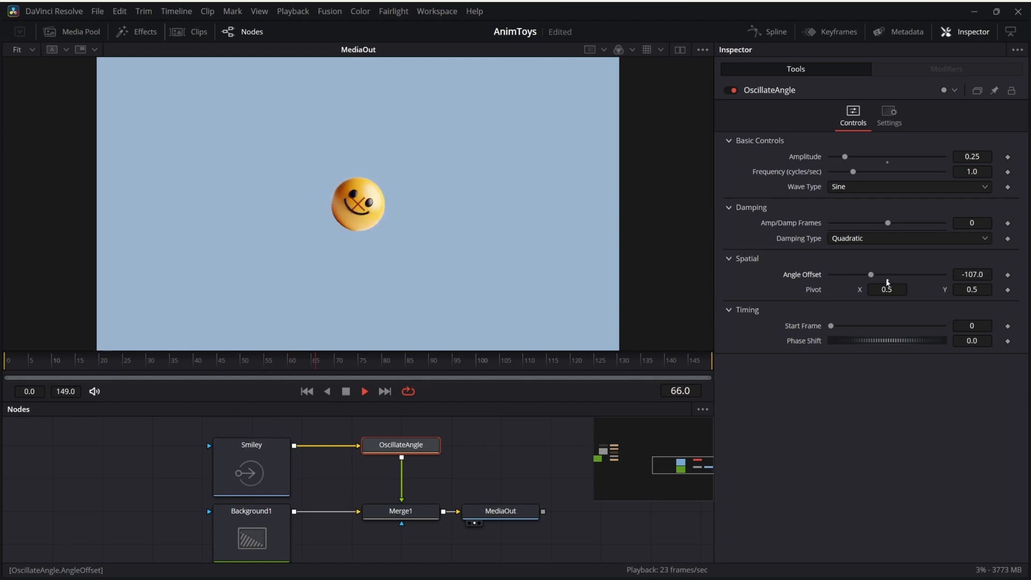
double_click(887, 281)
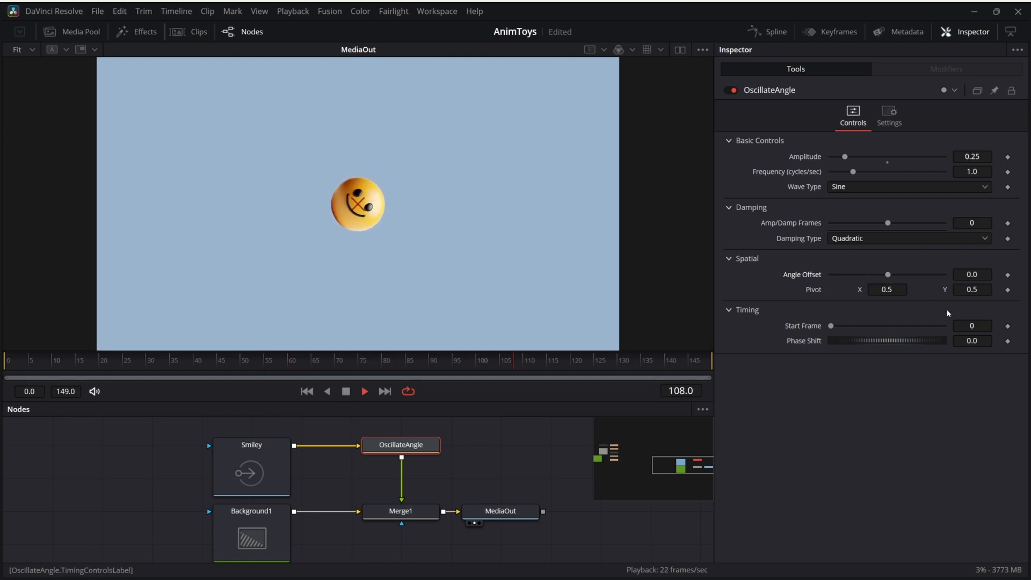
click(968, 289)
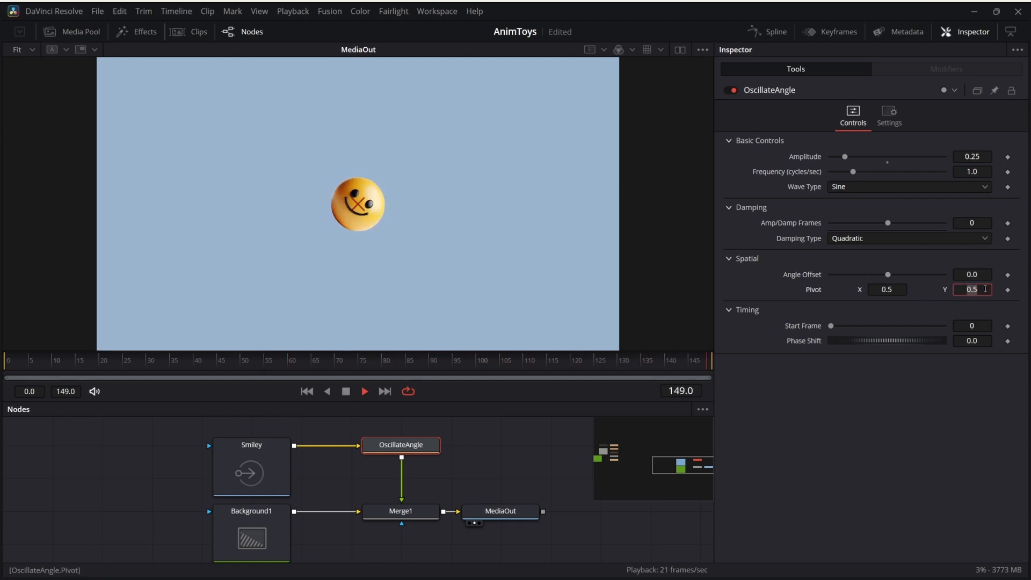
key(BackSpace)
key(BackSpace)
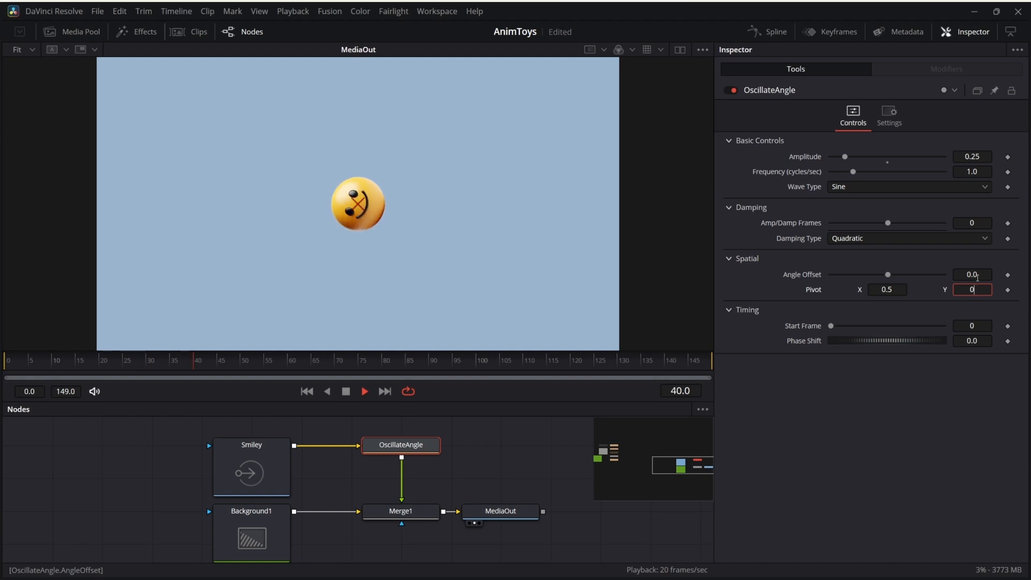
key(Tab)
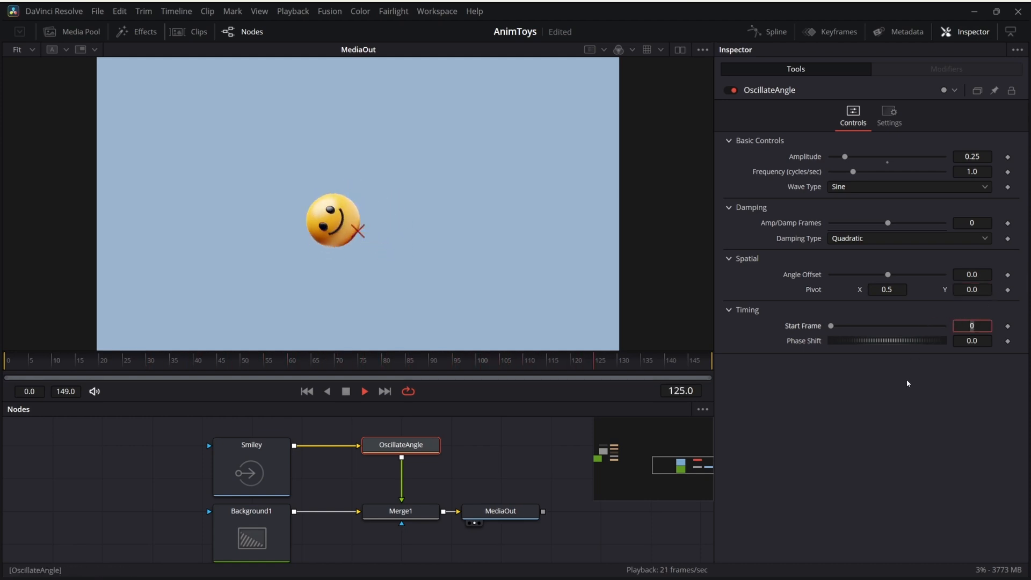
Set the OscillateAngle node's wave type to Bounce - Inverted and its Angle Offset to about 62.
click(885, 189)
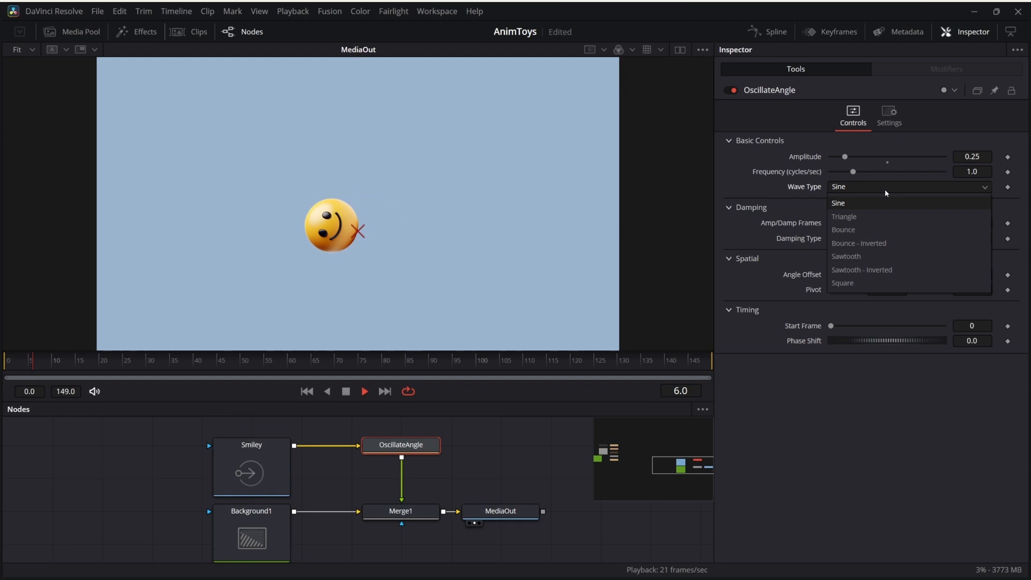
click(881, 244)
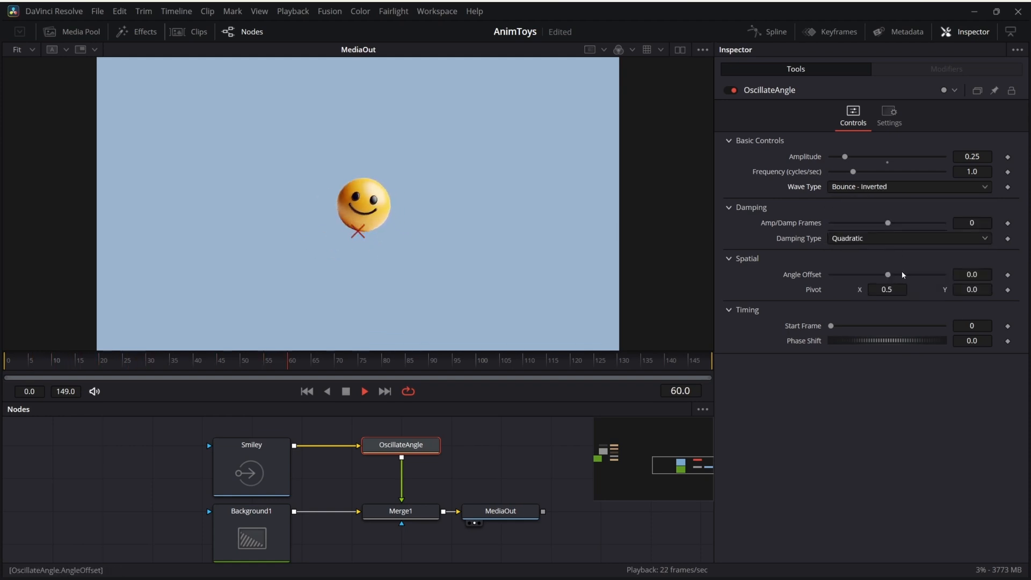
drag(888, 275, 901, 277)
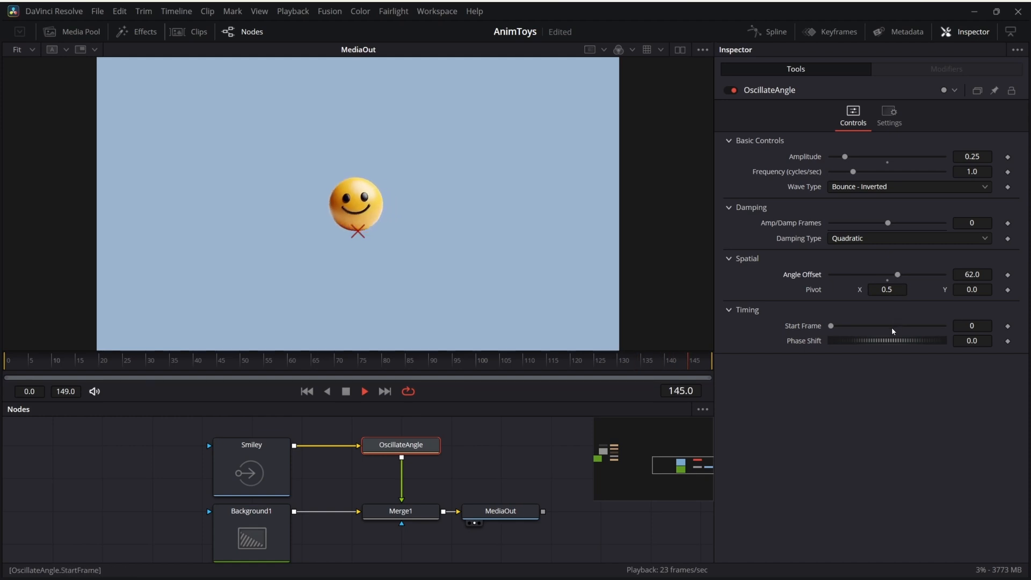
Set the OscillateAngle node's Phase Shift to 180.
click(972, 341)
text(180)
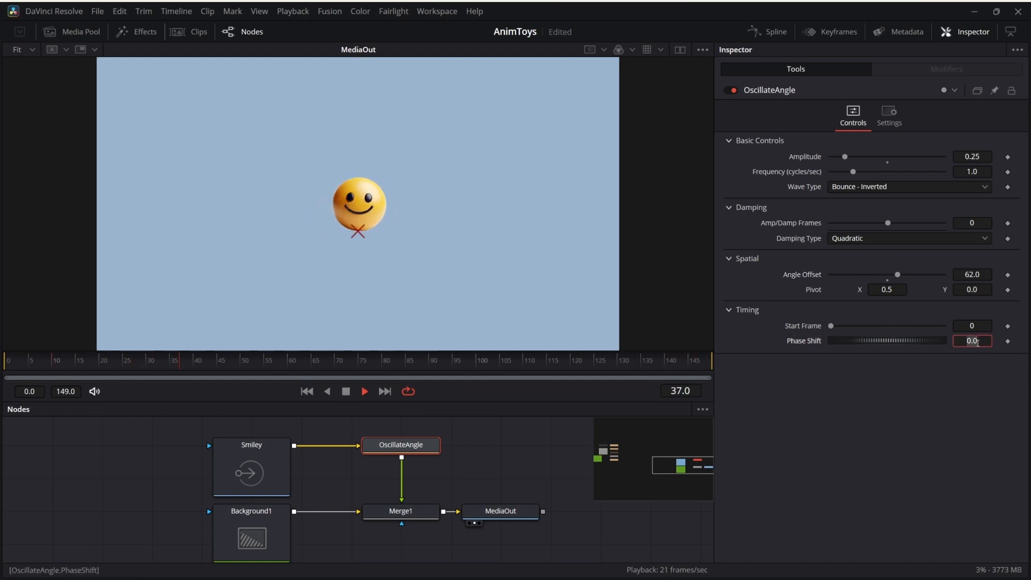
key(Tab)
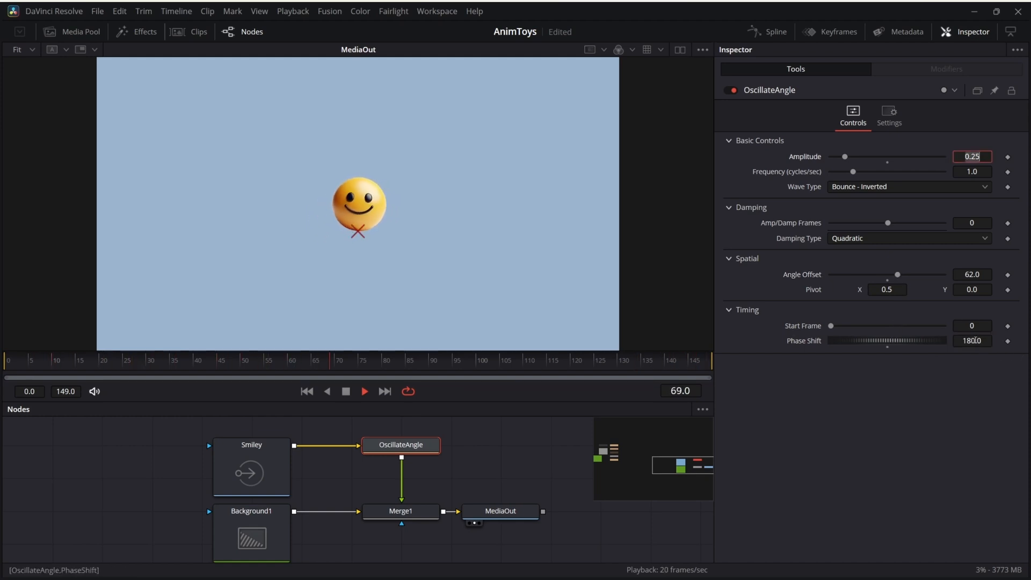
Raise the OscillateAngle node's Amp/Damp Frames to a positive value.
click(923, 240)
click(923, 240)
drag(889, 226, 916, 225)
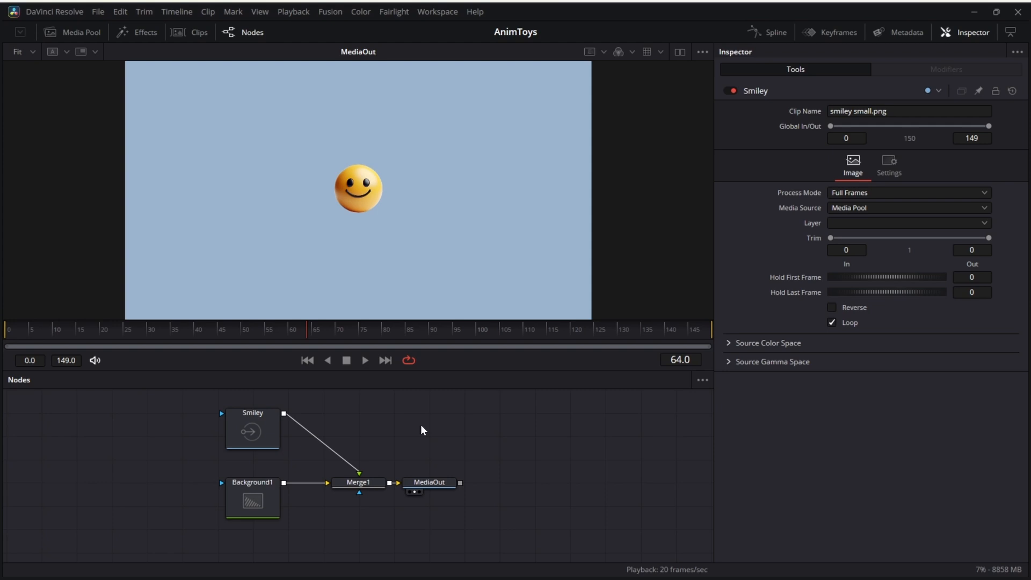
Add an unconnected Oscillate Anything node beside the Smiley node and realign MediaOut with Merge1.
key(shift+space)
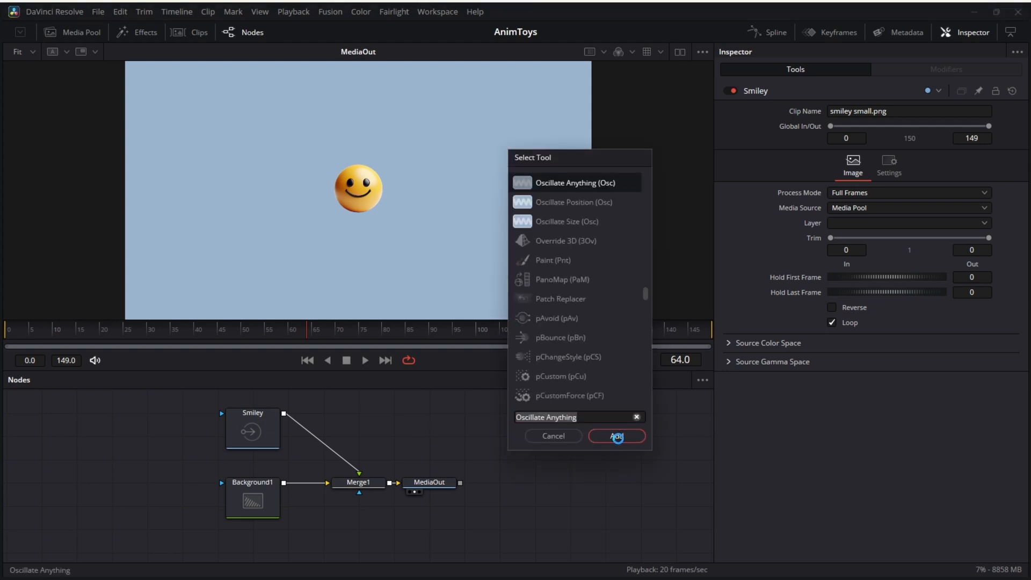
click(616, 436)
drag(403, 455, 148, 451)
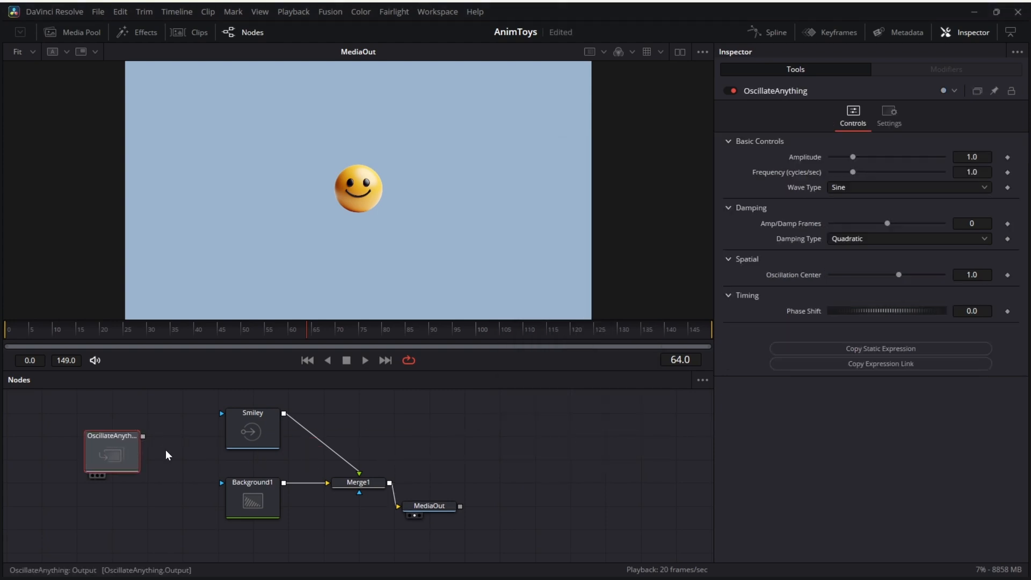
drag(437, 506, 439, 484)
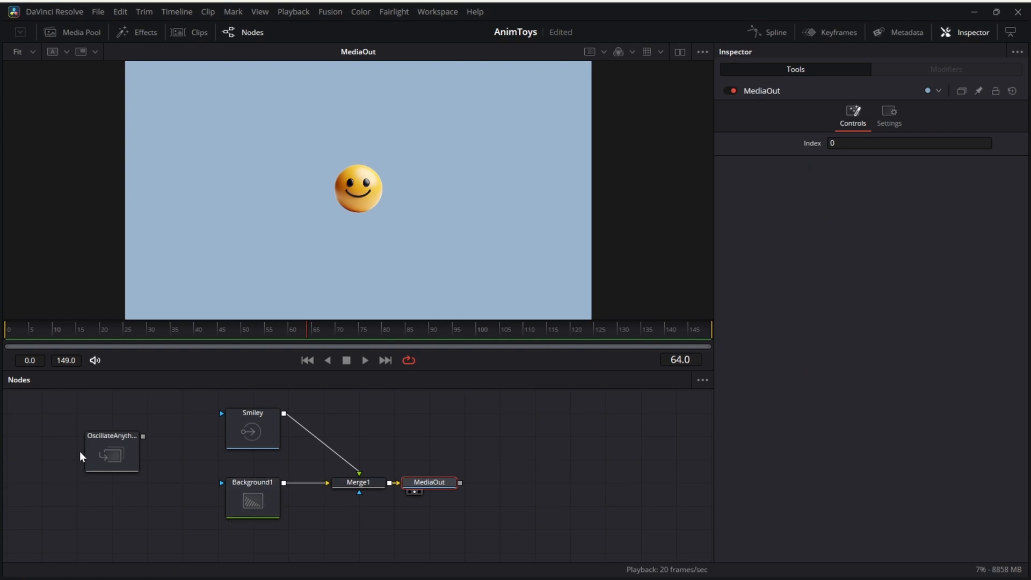
Show the OscillateAnything node's visualization in the viewer and play it back.
click(106, 454)
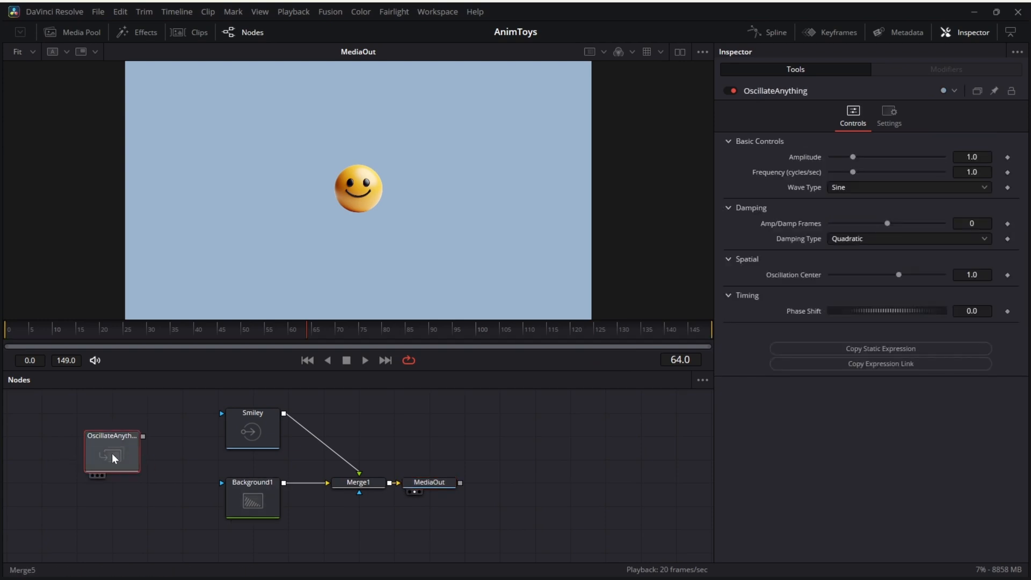
key(1)
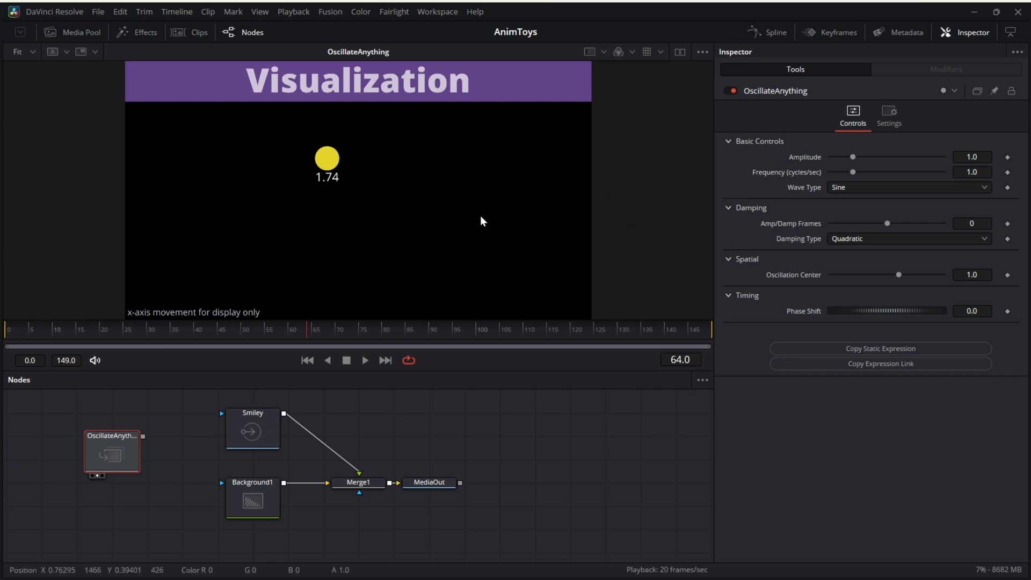
key(space)
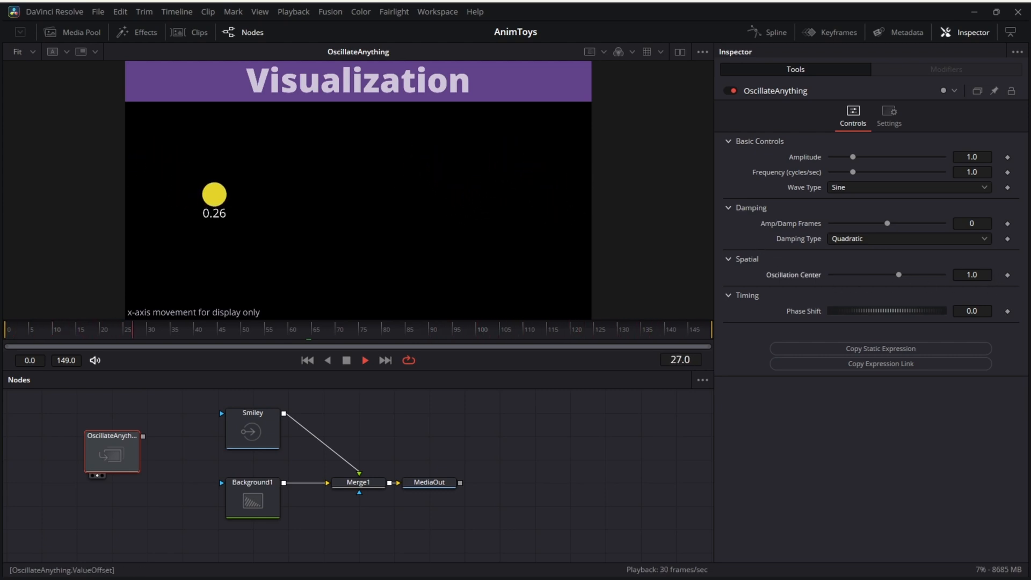
Set the OscillateAnything node's Oscillation Center to 0.5.
double_click(972, 275)
text(.5)
key(Tab)
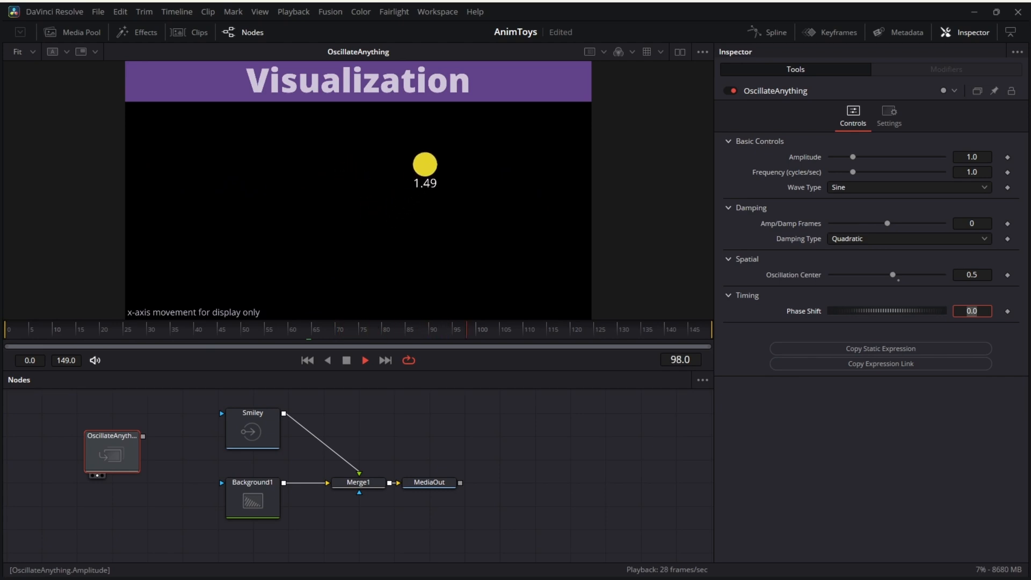
Set the OscillateAnything node's Amplitude to 0.5 and change its Wave Type to Bounce.
double_click(973, 157)
text(.5)
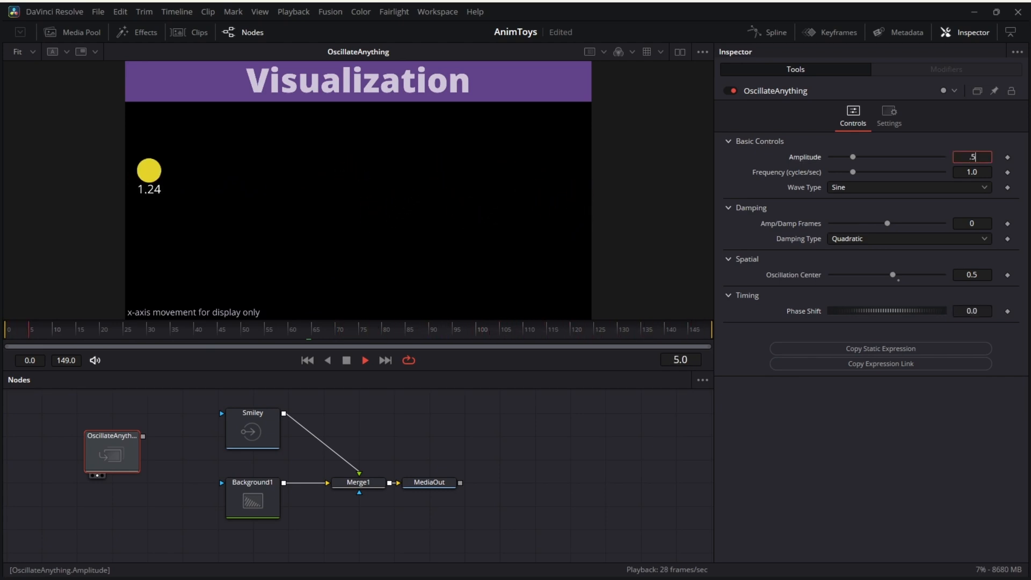
key(Tab)
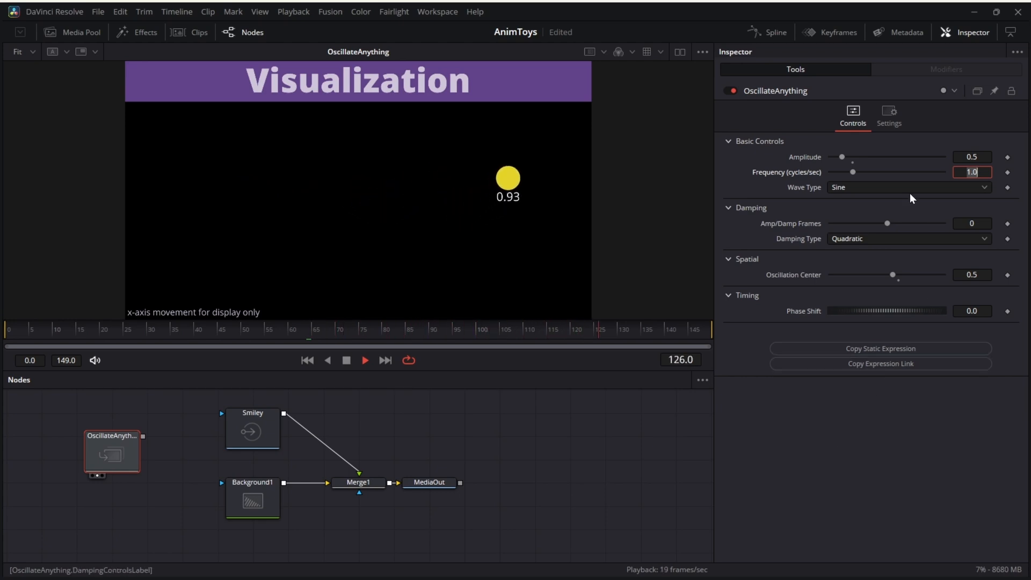
click(883, 185)
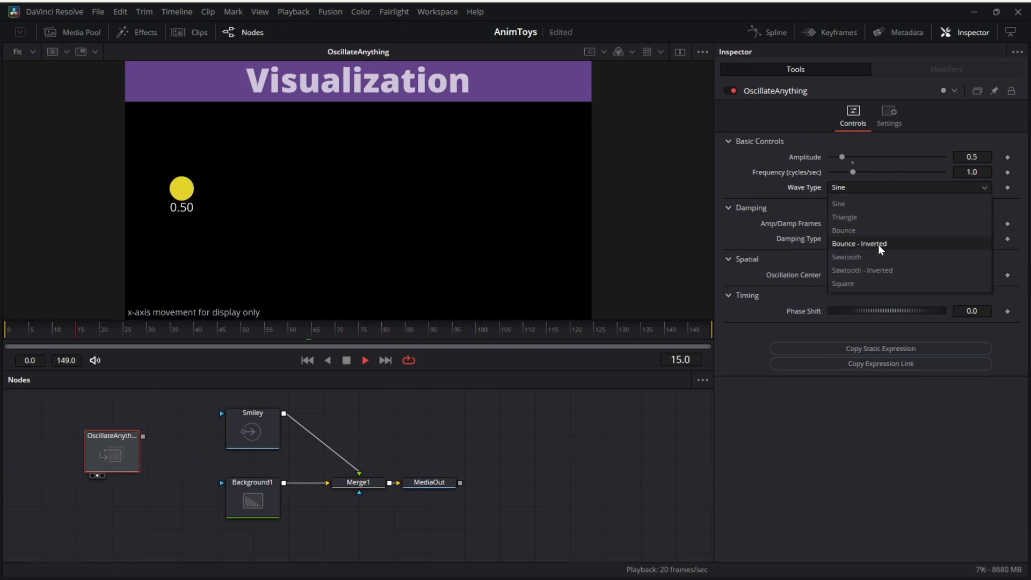
click(877, 231)
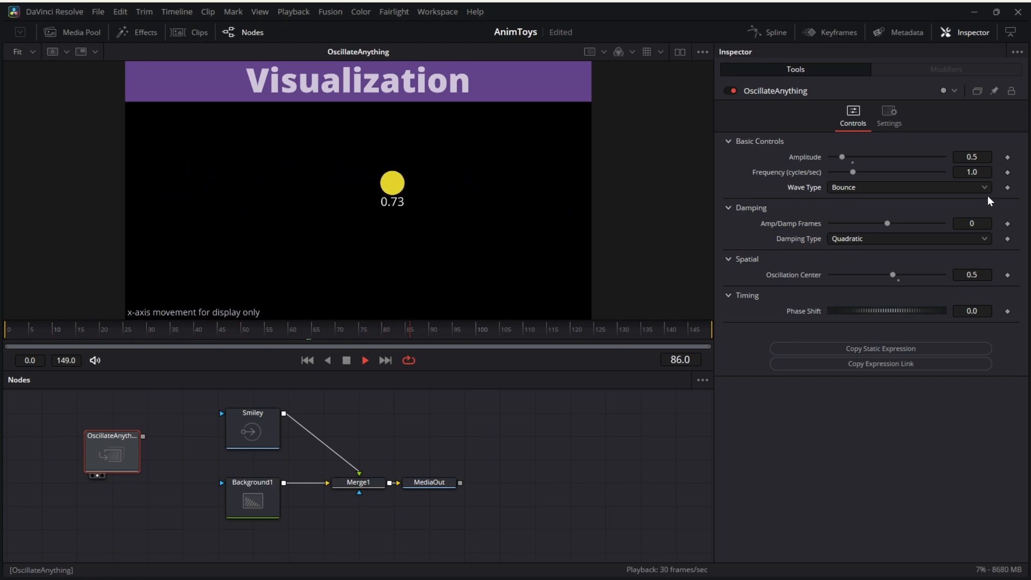
Set the bouncing OscillateAnything node's Amplitude to 1.
double_click(973, 158)
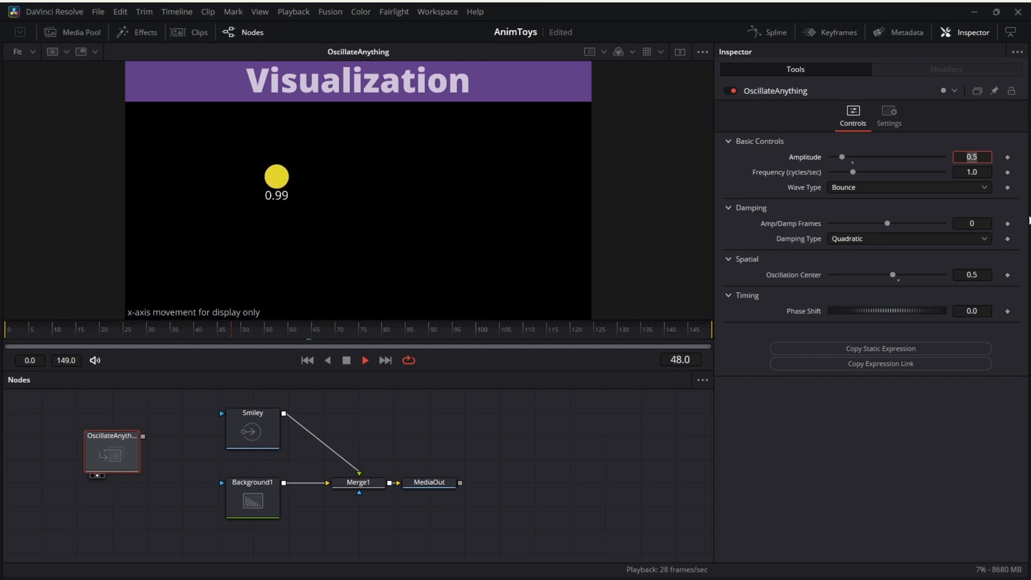
text(1)
key(Tab)
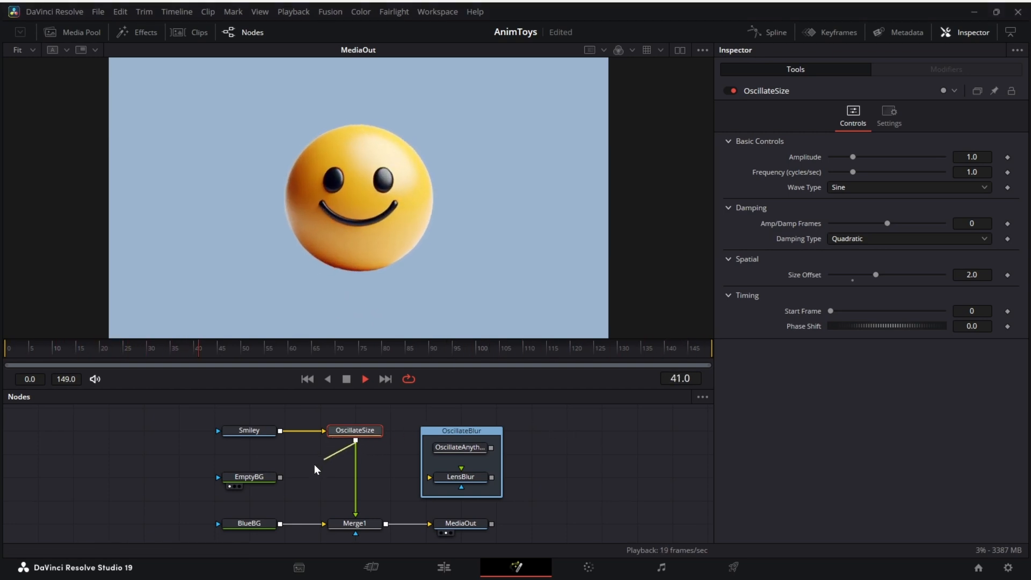
Merge OscillateSize over EmptyBG in a new Merge node and route its output through LensBlur into Merge1.
drag(284, 476, 284, 477)
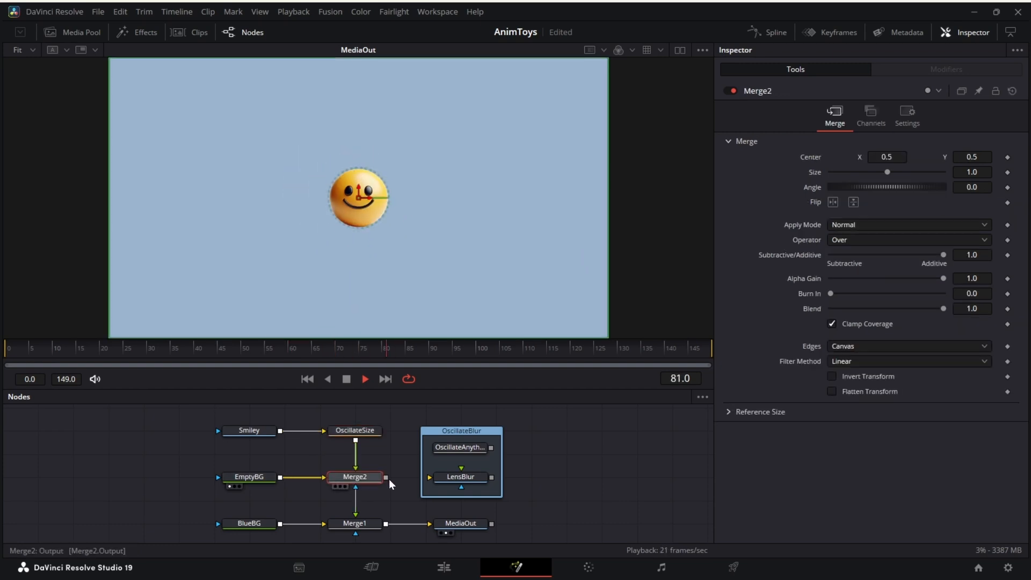
drag(386, 477, 354, 523)
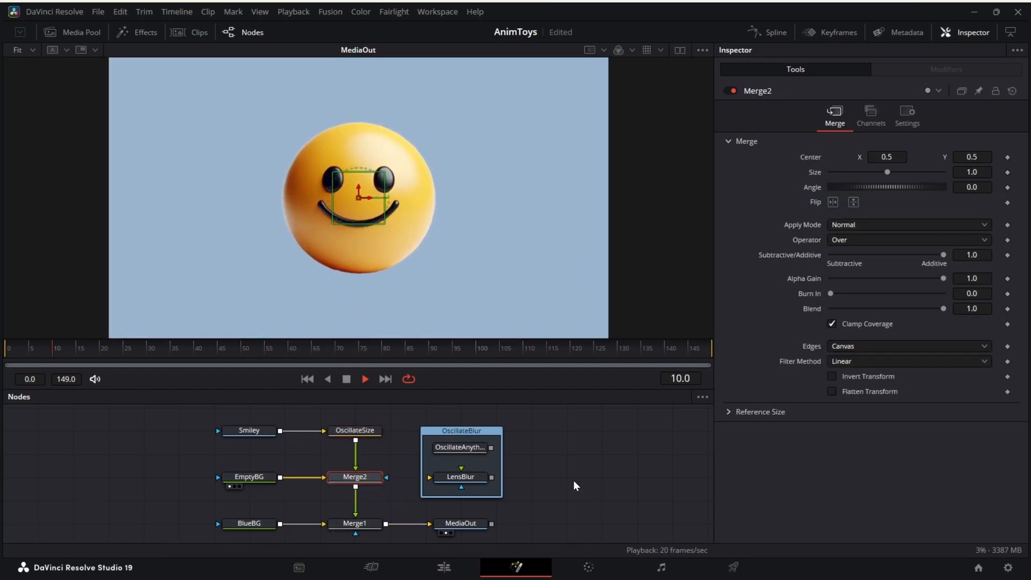
drag(357, 488, 356, 515)
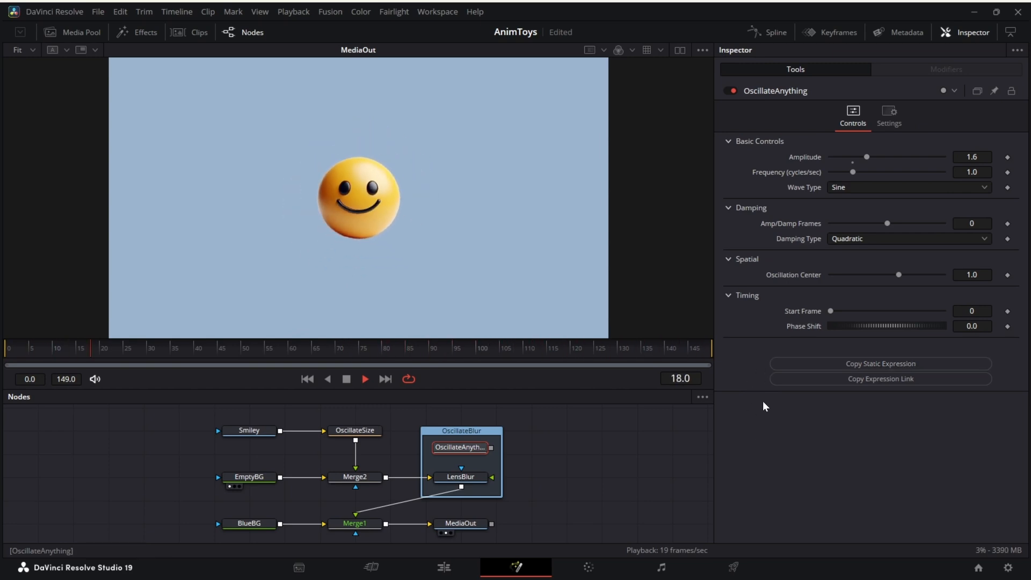
Copy OscillateAnything's static expression and apply it as an expression on LensBlur's Blur Size.
click(811, 364)
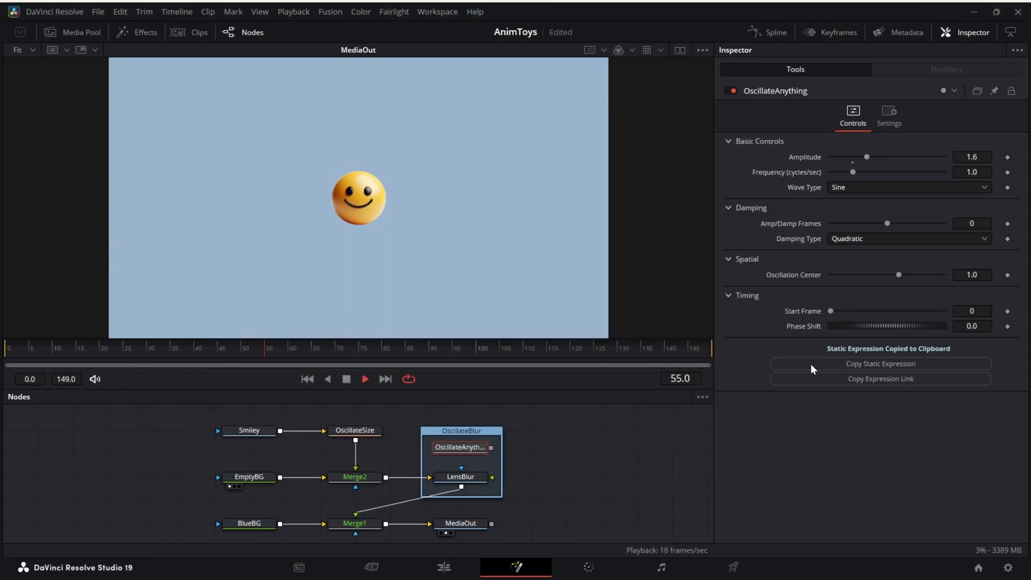
click(476, 477)
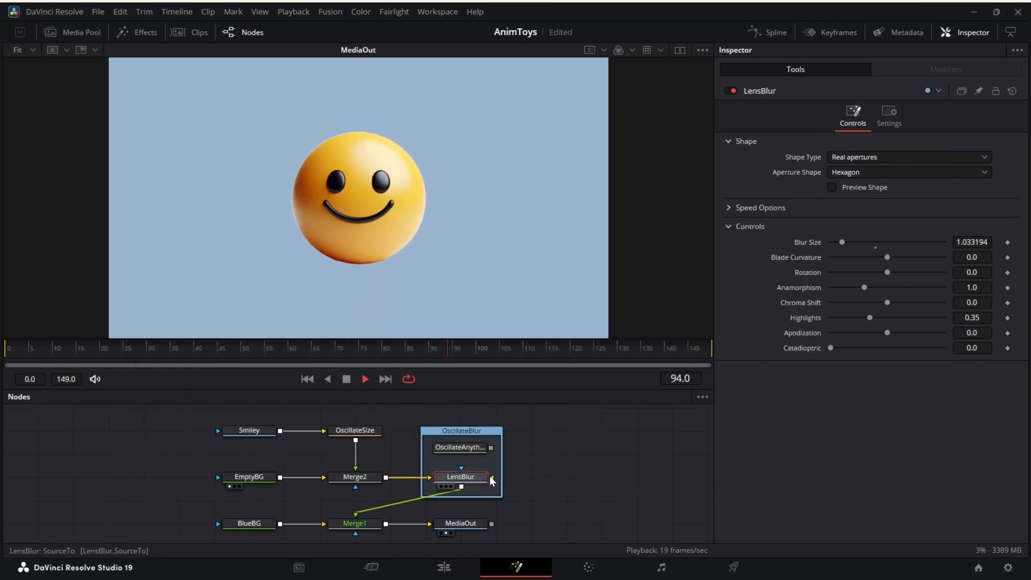
right_click(811, 240)
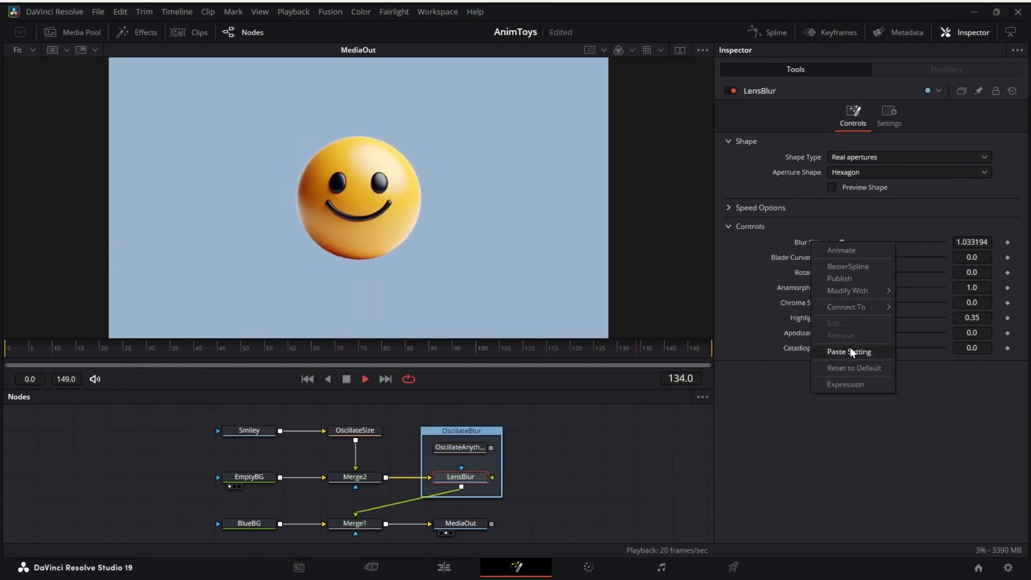
click(851, 386)
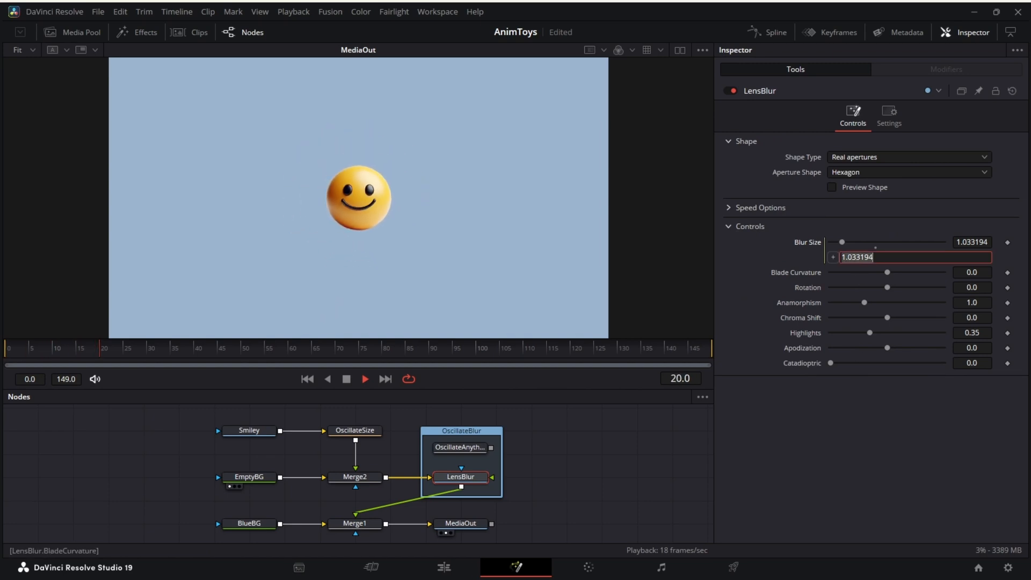
key(Tab)
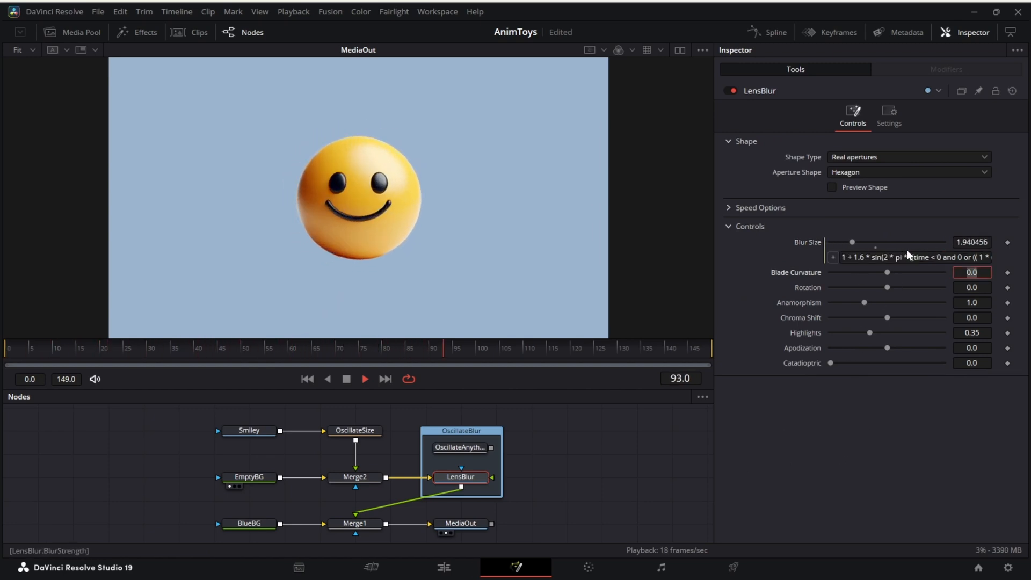
drag(942, 257, 999, 257)
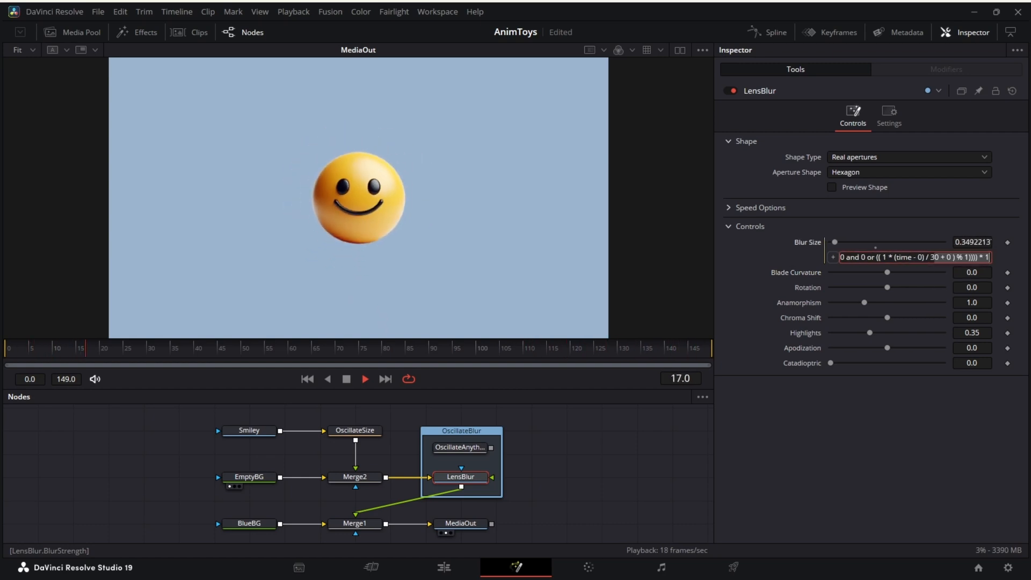
click(836, 406)
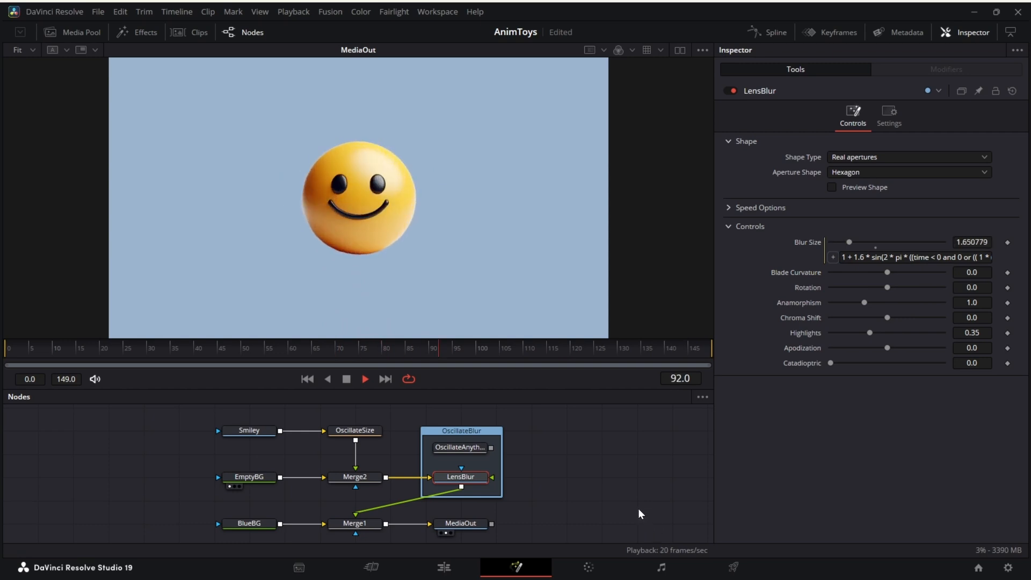
Raise OscillateAnything's Amplitude to 1.738 and replace LensBlur's Blur Size expression with OscillateAnything's copied expression link.
click(470, 447)
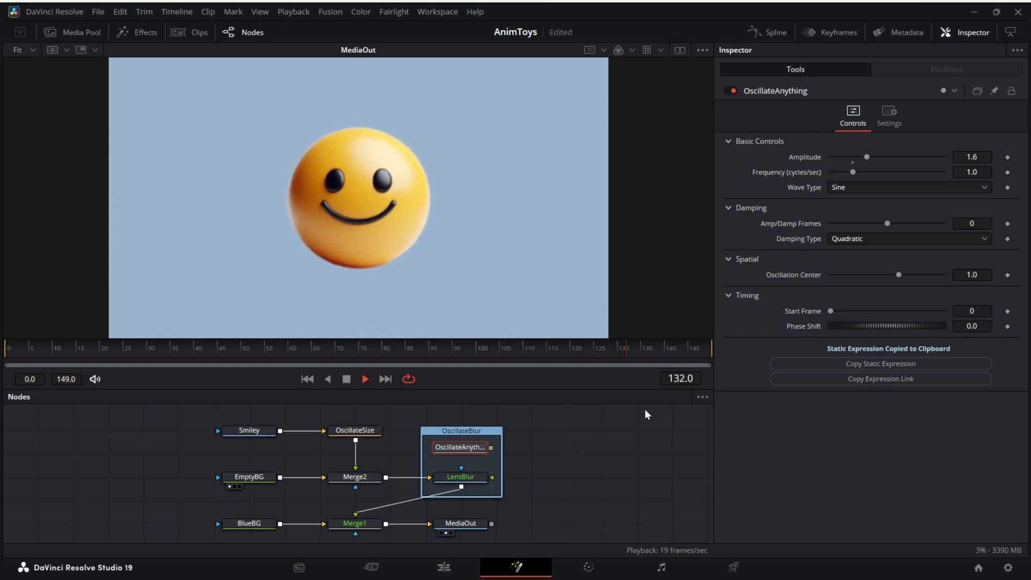
drag(866, 157, 871, 157)
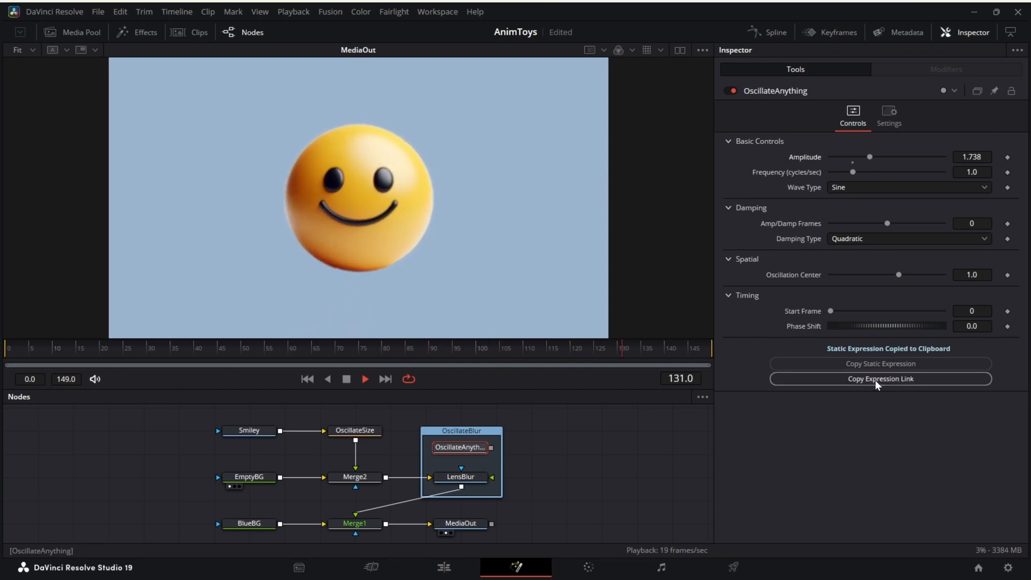
click(926, 382)
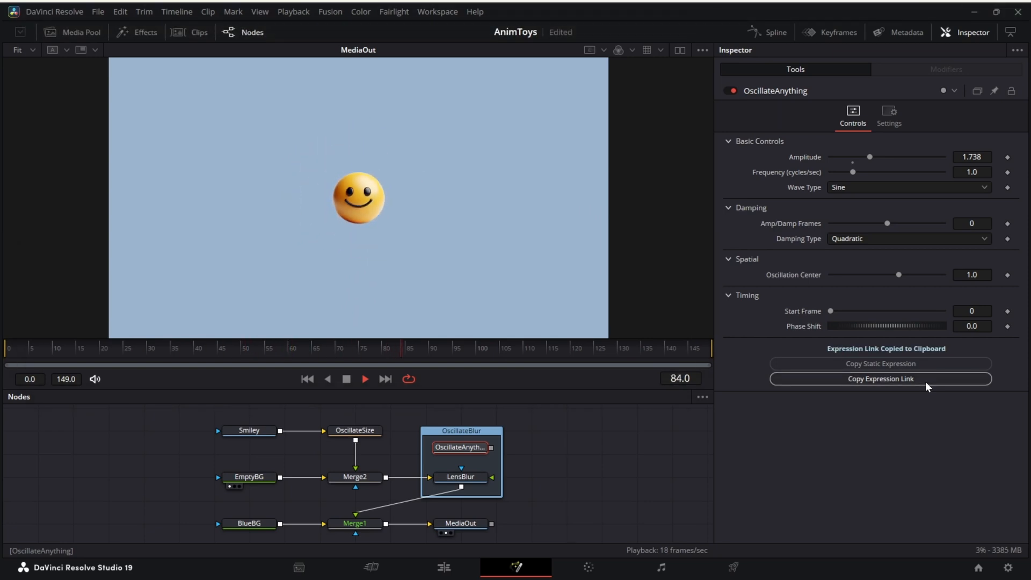
click(462, 478)
click(915, 257)
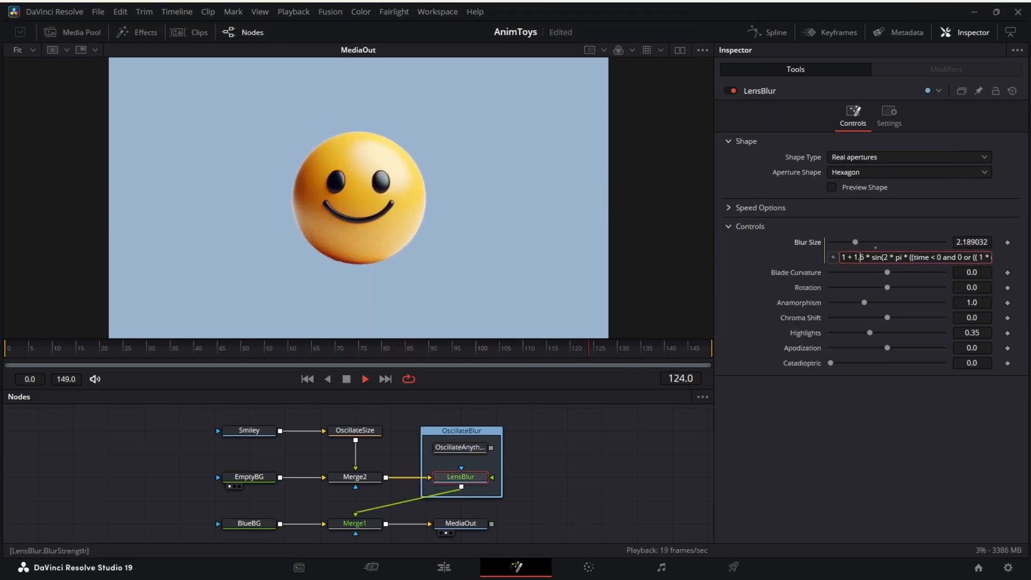
key(ctrl+a)
key(ctrl+v)
key(Return)
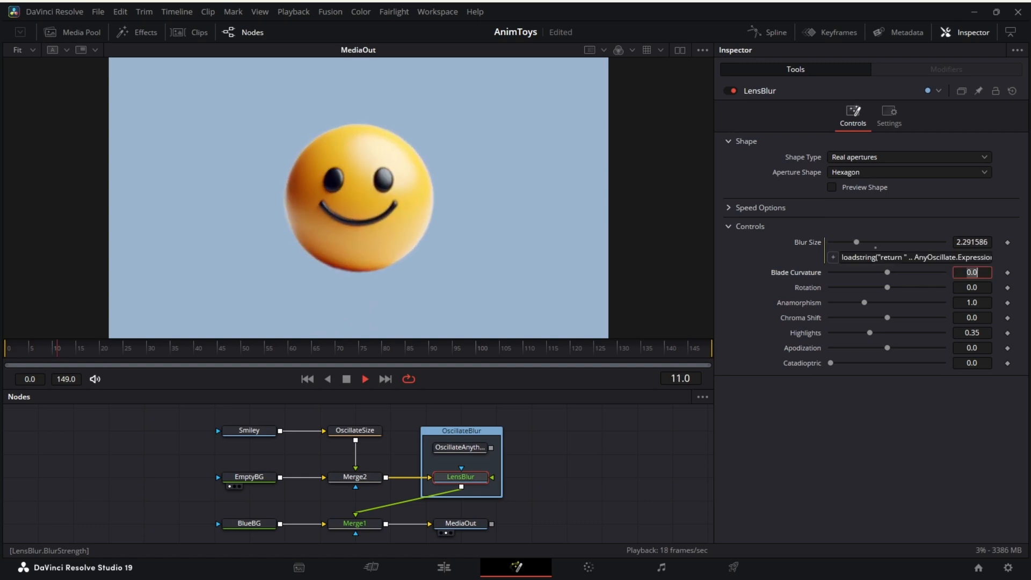
Try an Oscillation Center of 5.0 on OscillateAnything and reset it to the default 1.0.
click(466, 450)
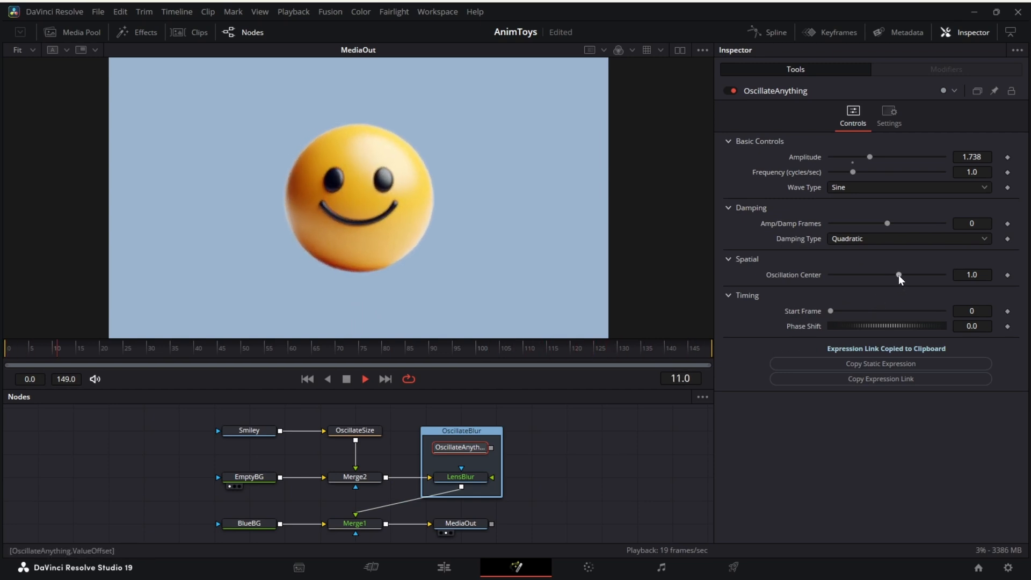
drag(900, 278, 971, 277)
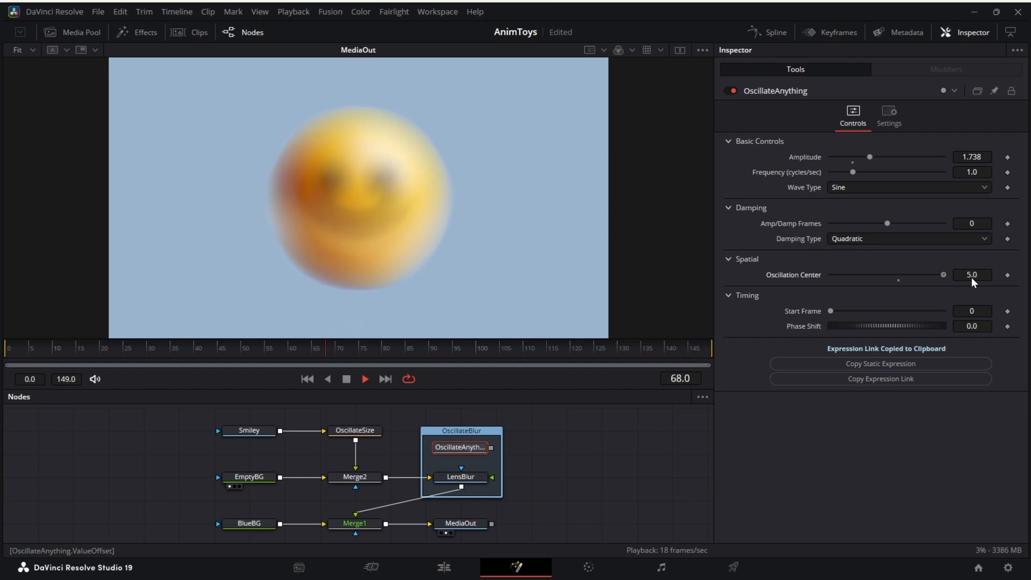
click(898, 279)
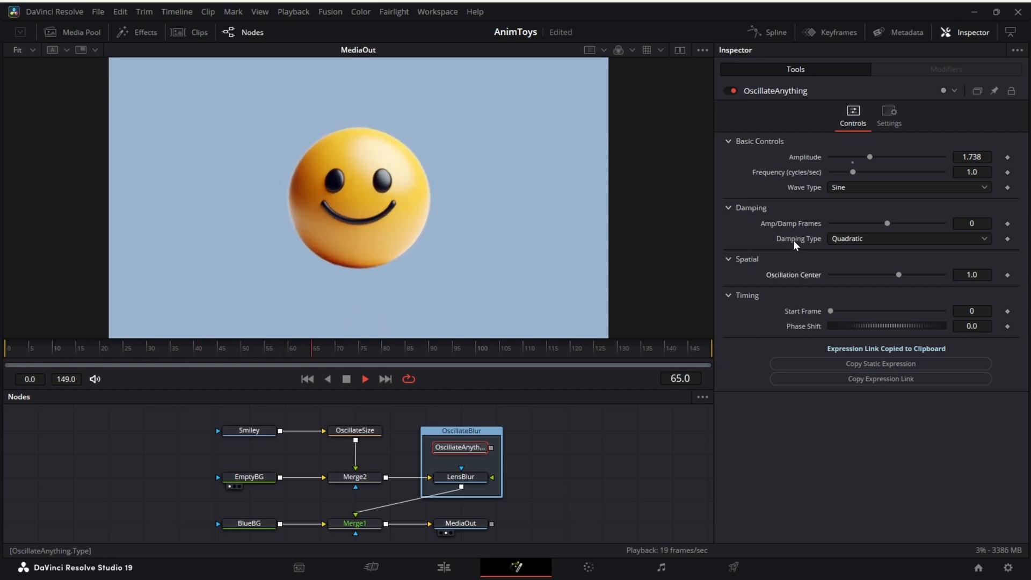
Change OscillateAnything's Wave Type to Bounce and set its Amplitude to 2.
click(920, 186)
click(905, 229)
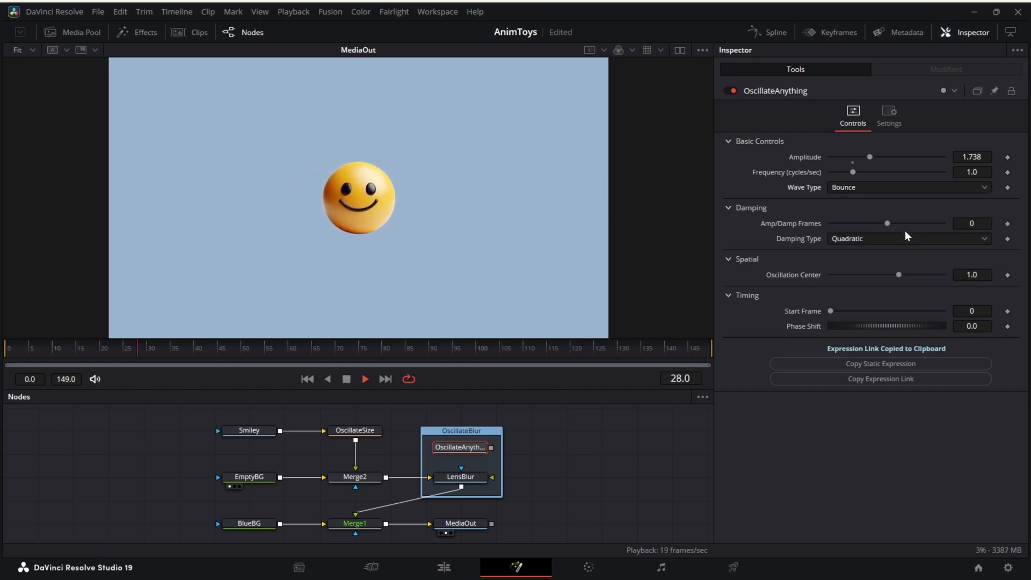
double_click(973, 157)
text(2)
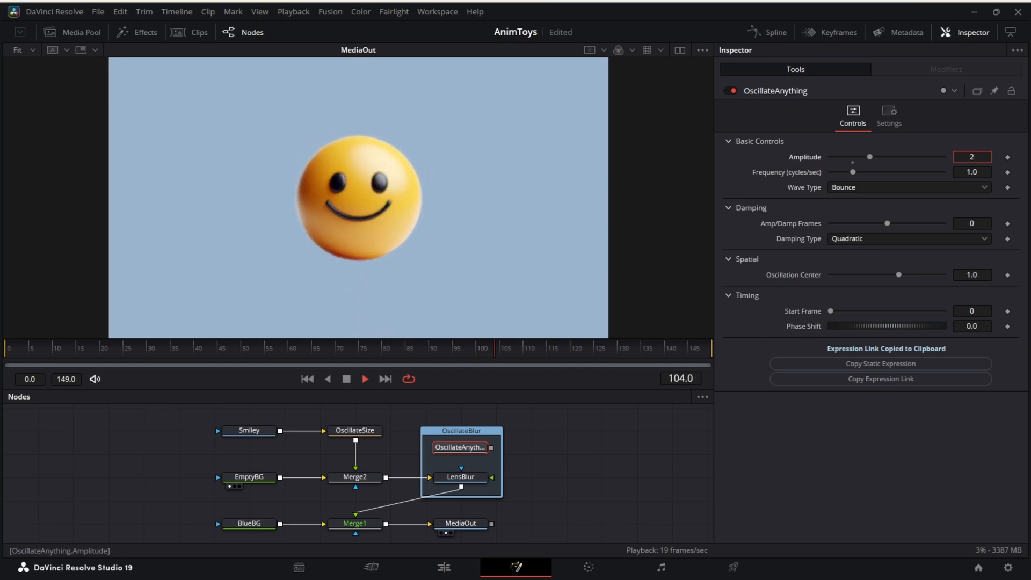
key(Tab)
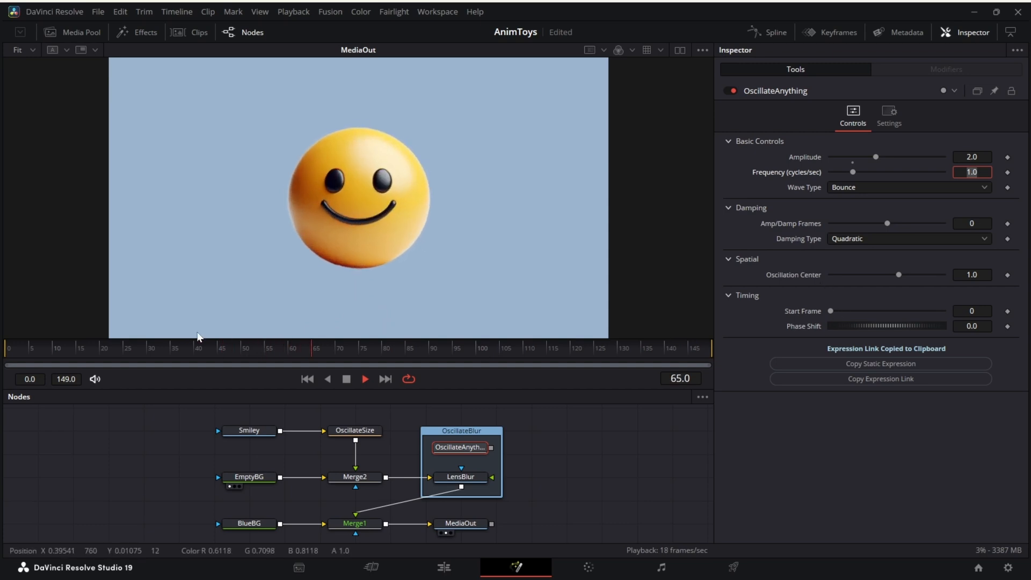
With playback stopped at frame 7, set OscillateAnything's Phase Shift to 270 and play back the animation.
click(346, 379)
drag(55, 344, 43, 362)
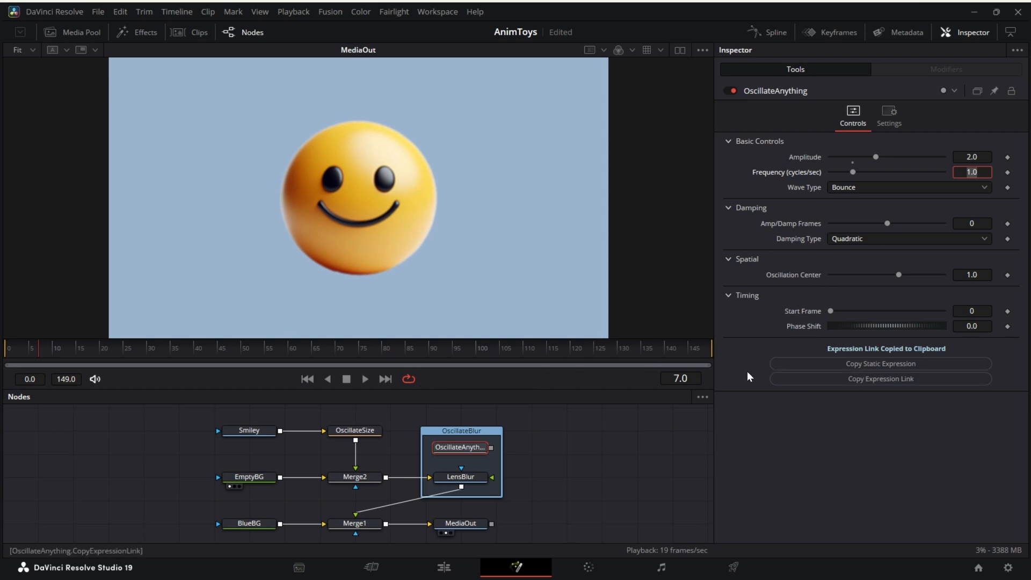
drag(840, 324, 895, 323)
double_click(972, 326)
text(270)
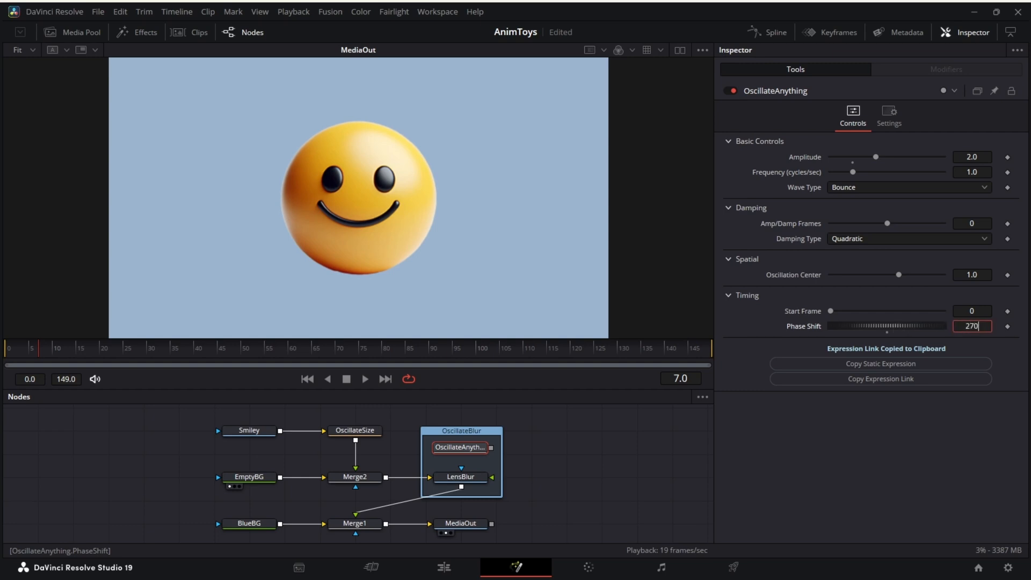
key(Tab)
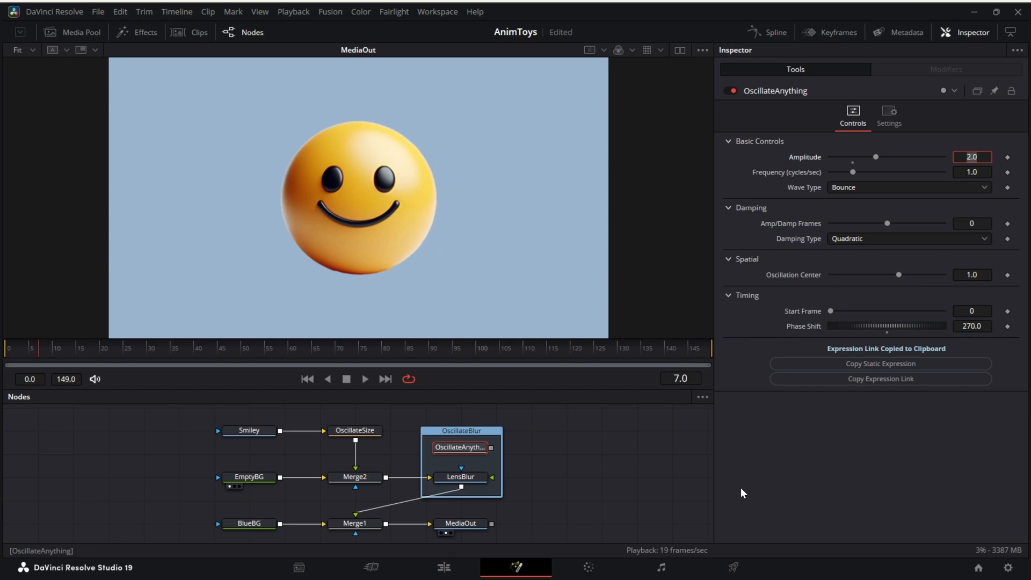
click(365, 379)
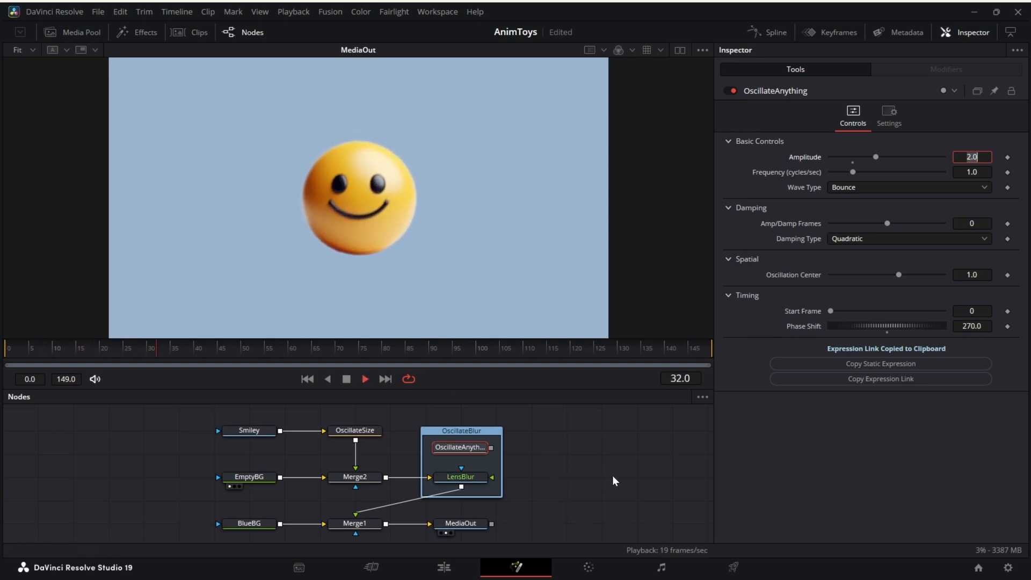